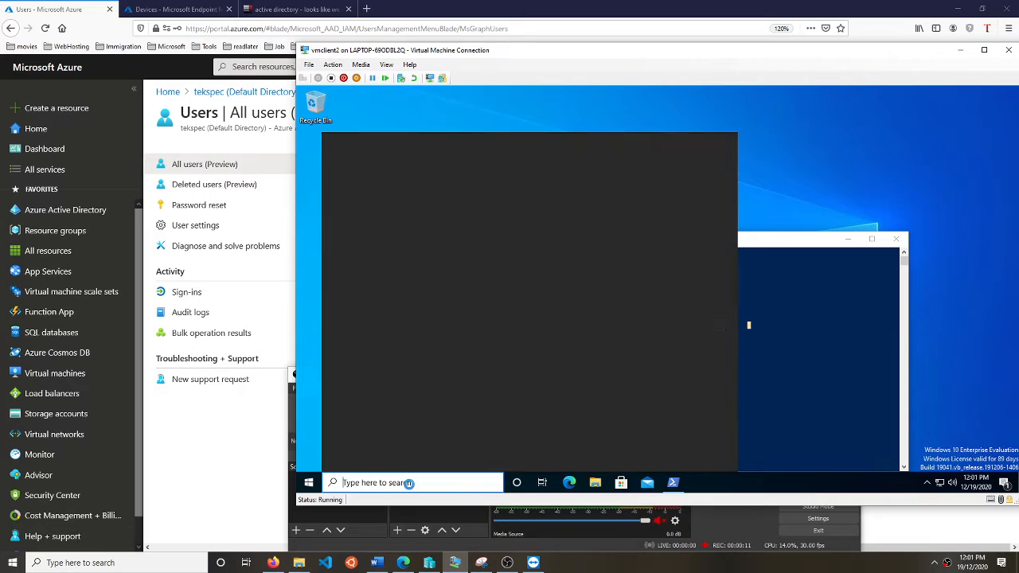
Step: Search 'man' and open Manage your account to show the local administrator's Your info page
type("man")
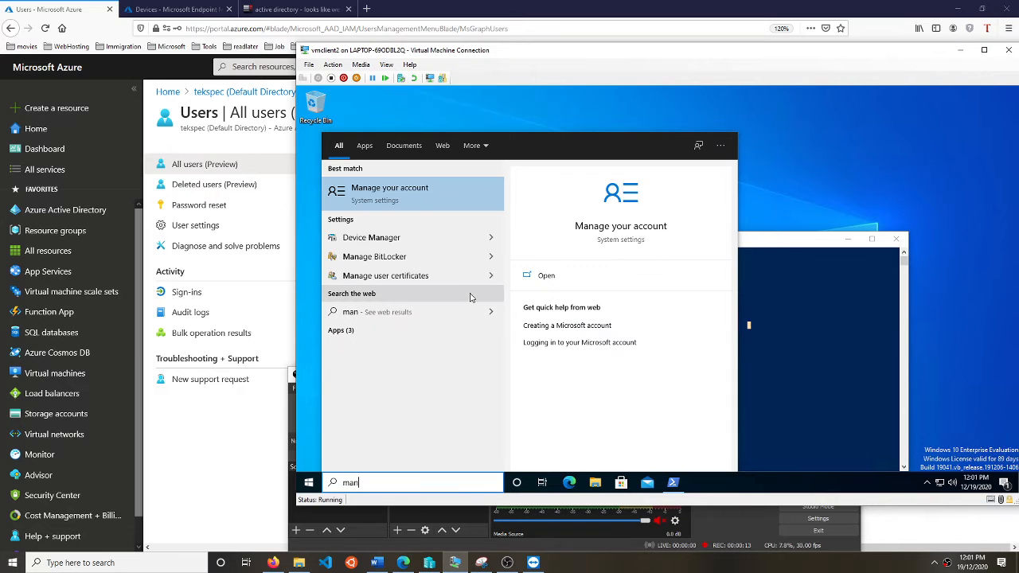
left_click(425, 194)
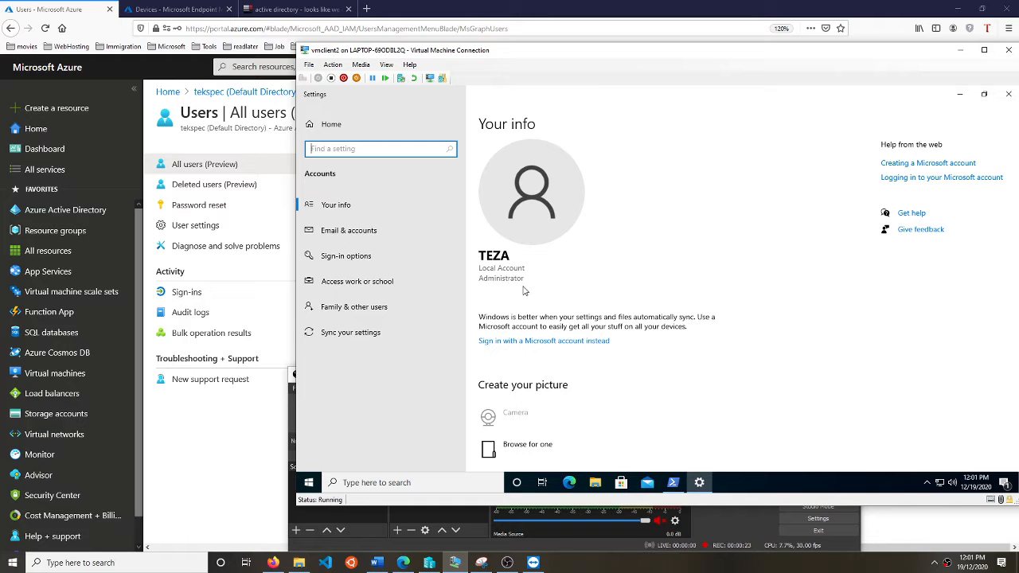
Step: Under Access work or school, use Connect and choose 'Join this device to Azure Active Directory'
left_click(382, 291)
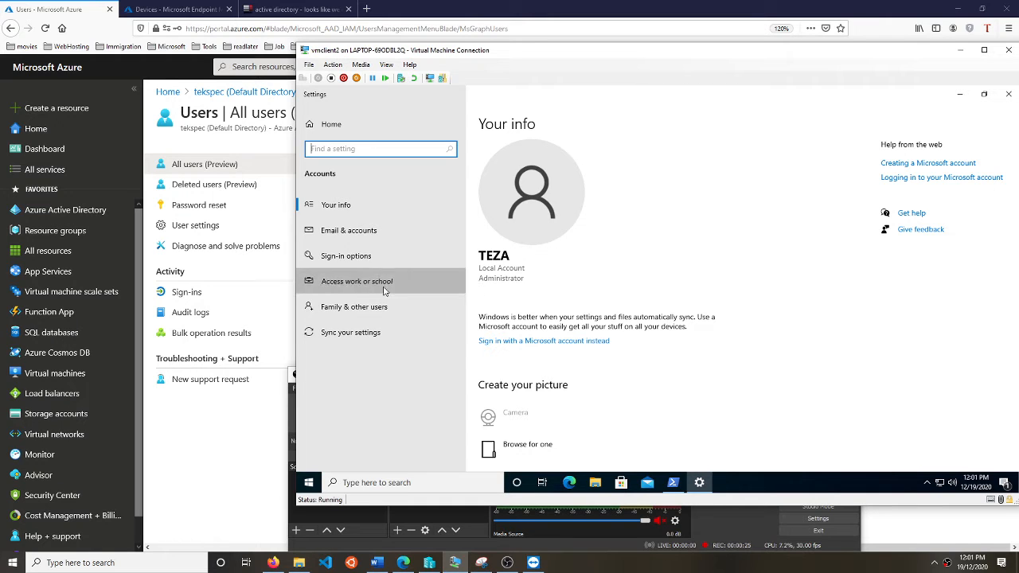
left_click(511, 221)
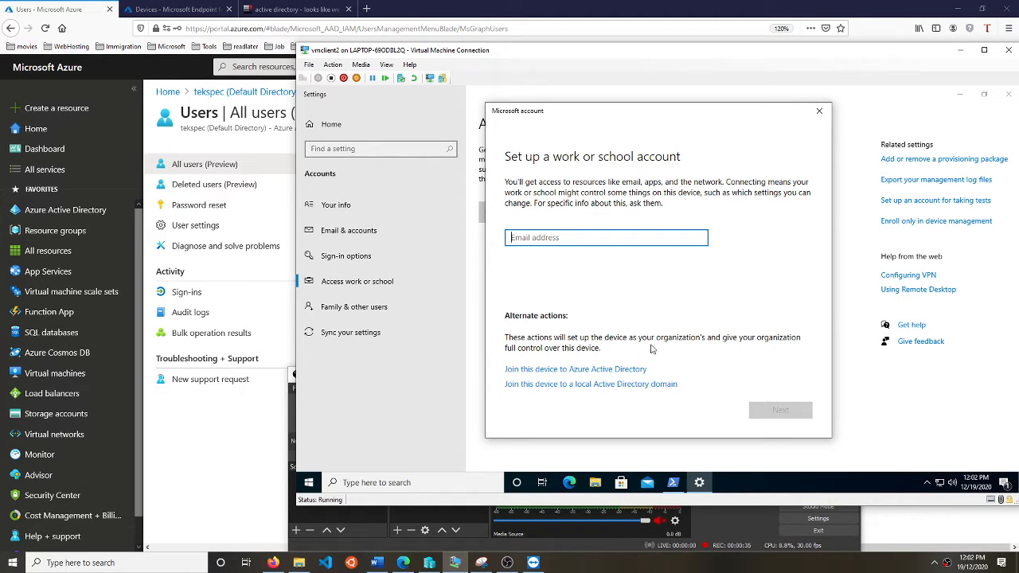
left_click(615, 372)
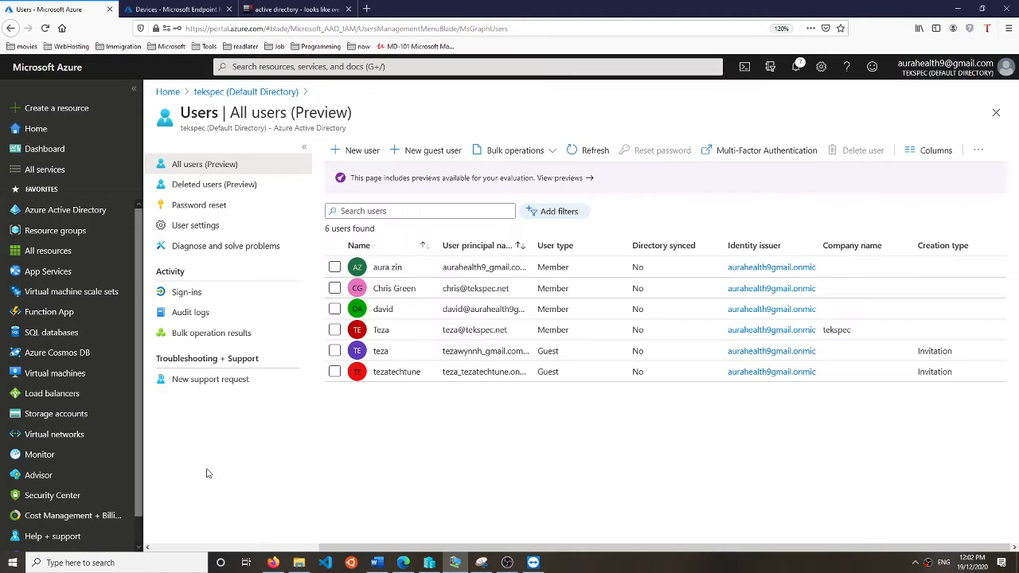
Step: Check the Azure users list, then enter the work account e-mail address at the sign-in prompt
left_click(163, 485)
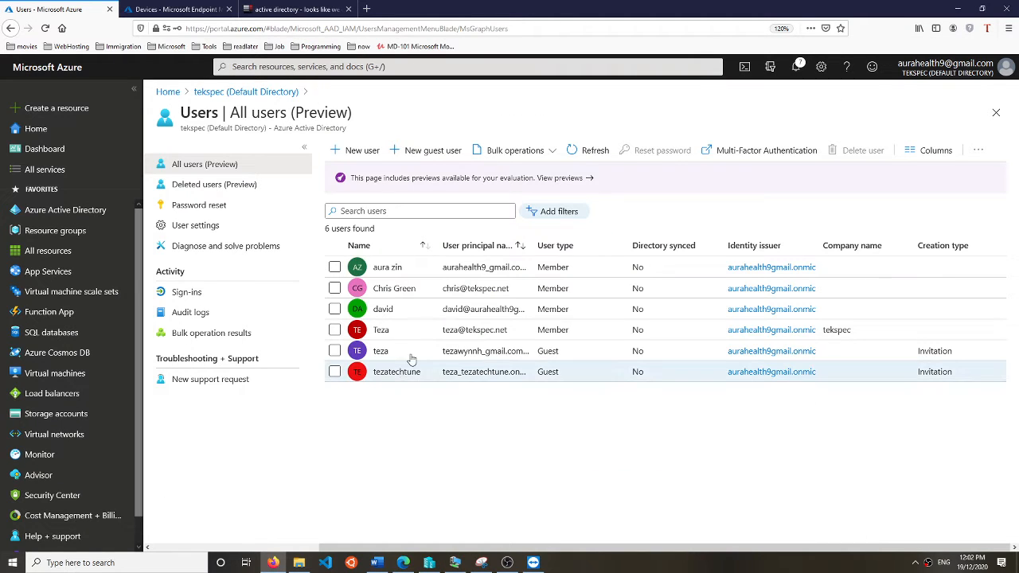
left_click(455, 563)
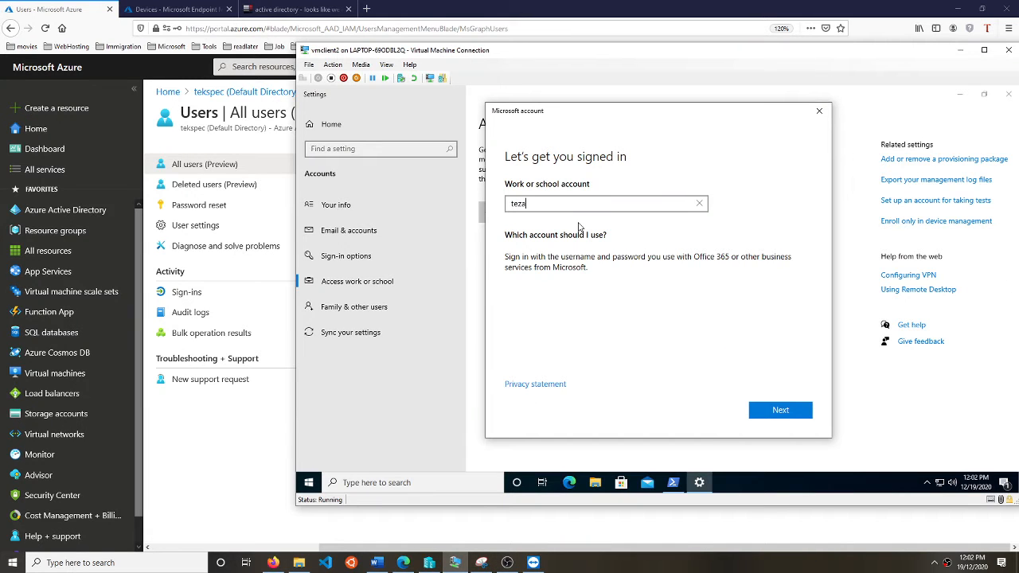
left_click(792, 414)
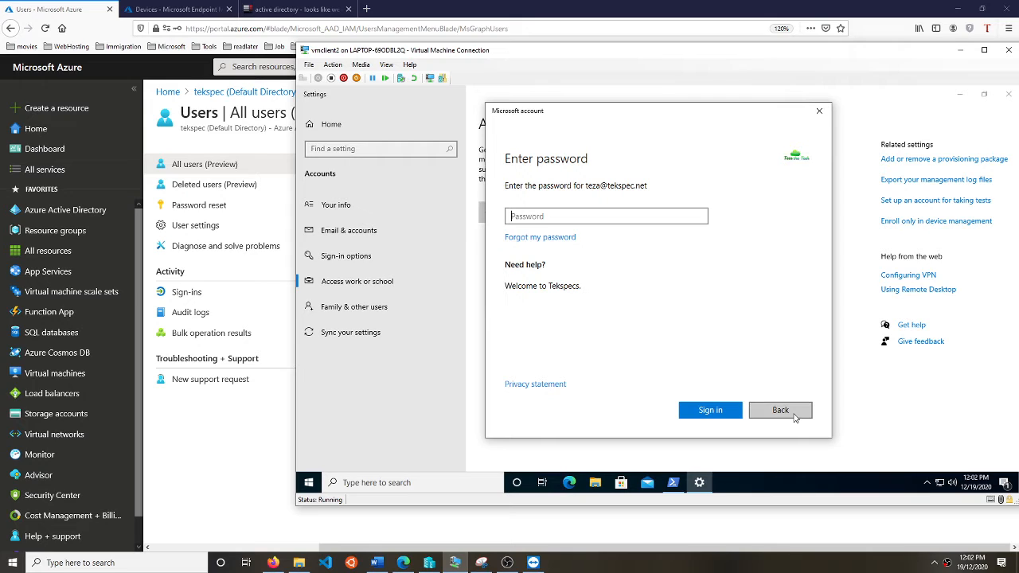
Step: Enter the account password, re-entering it after the incorrect-password error
type("*********")
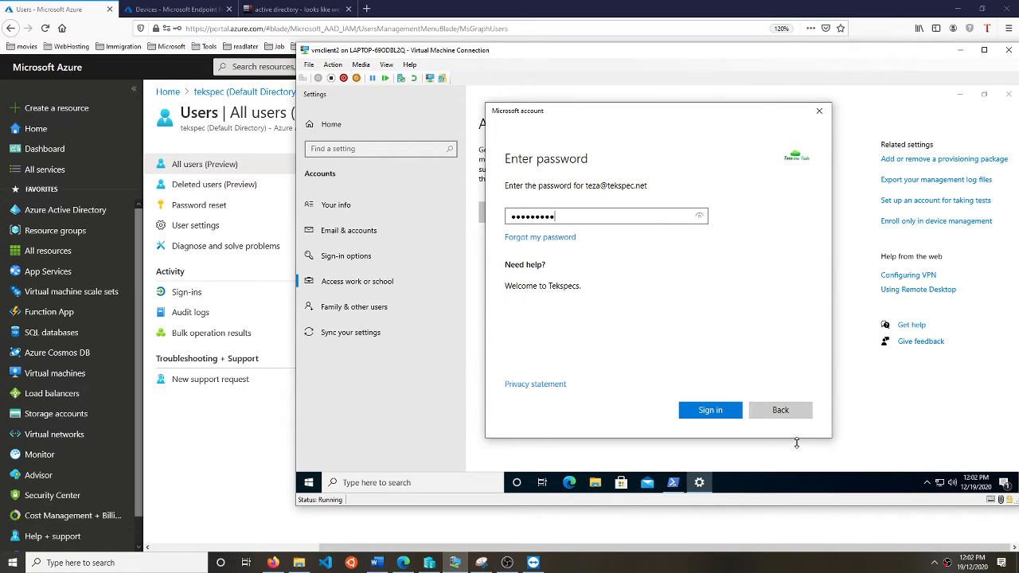
left_click(711, 411)
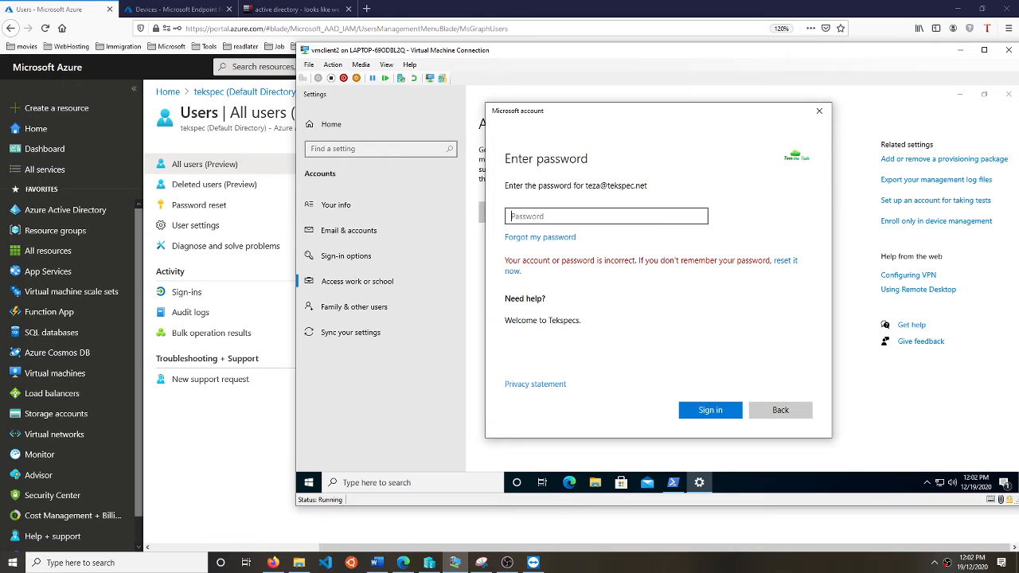
type("••••••••••")
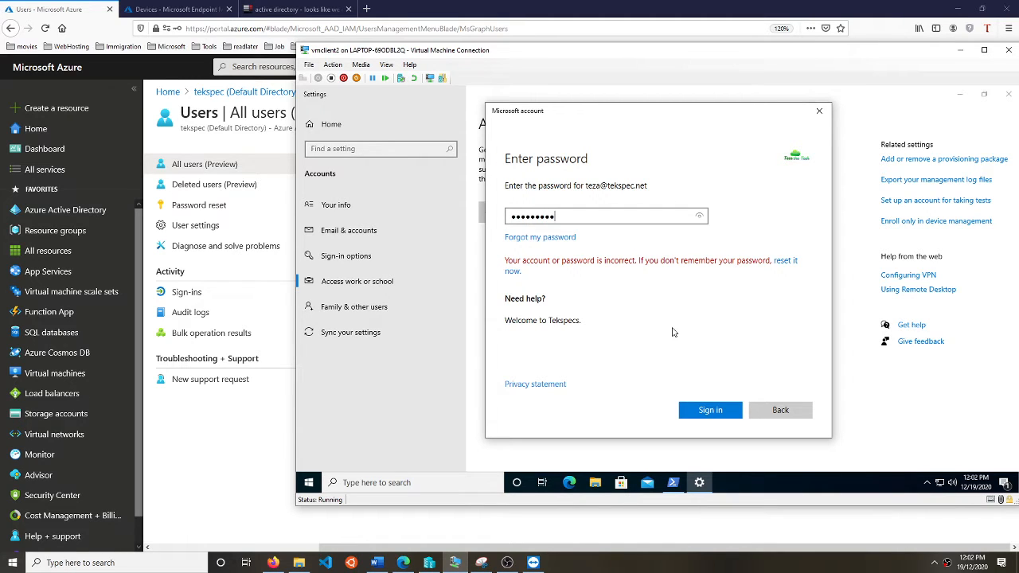
left_click(693, 410)
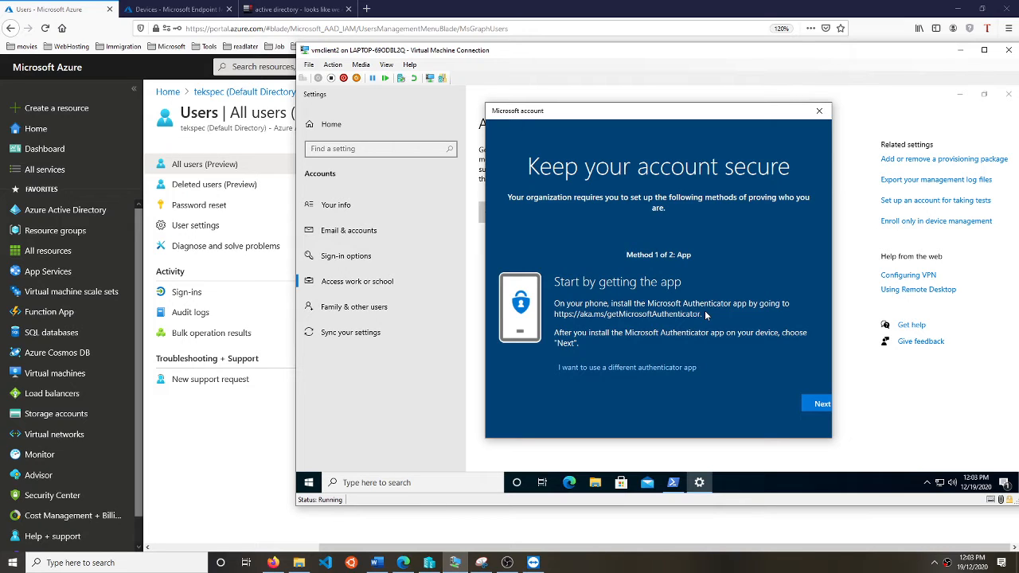
Step: Advance the Authenticator setup and start a TeamViewer connection to the partner phone
left_click(820, 406)
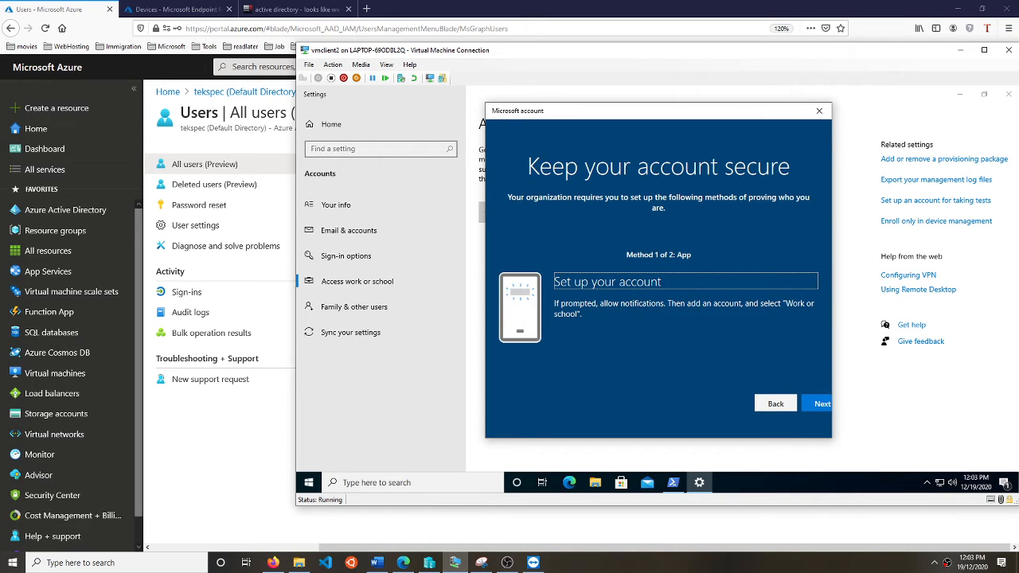
left_click(533, 562)
left_click(649, 321)
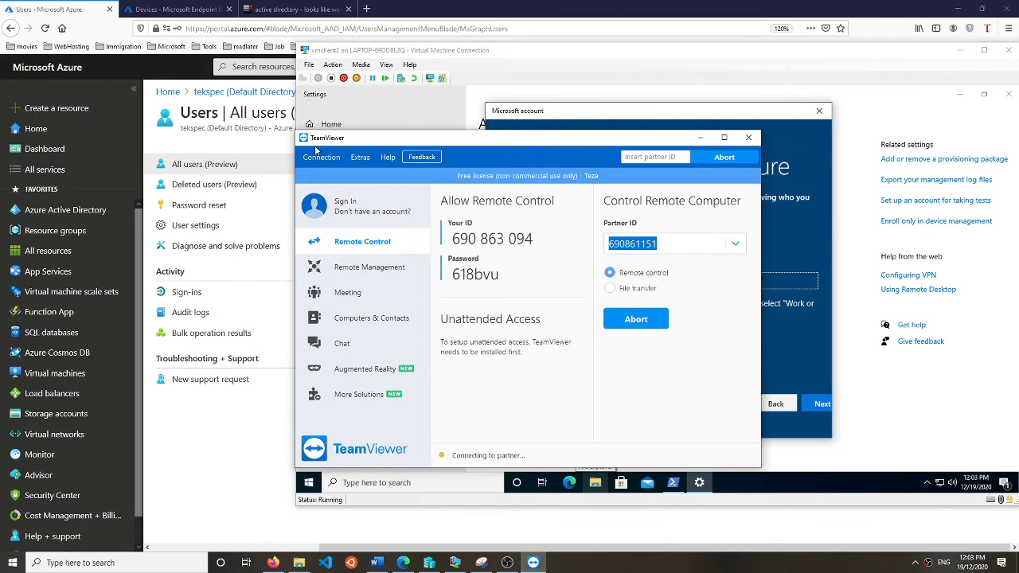
Step: Narrow the TeamViewer and screen-sharing windows and restore the phone session window
left_click_drag(295, 151, 459, 180)
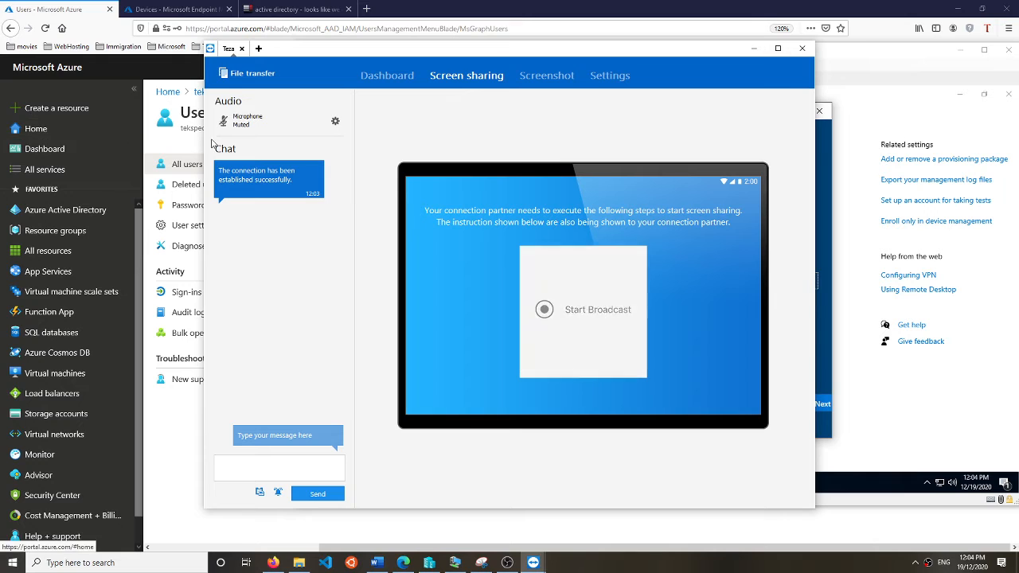
left_click_drag(204, 139, 379, 142)
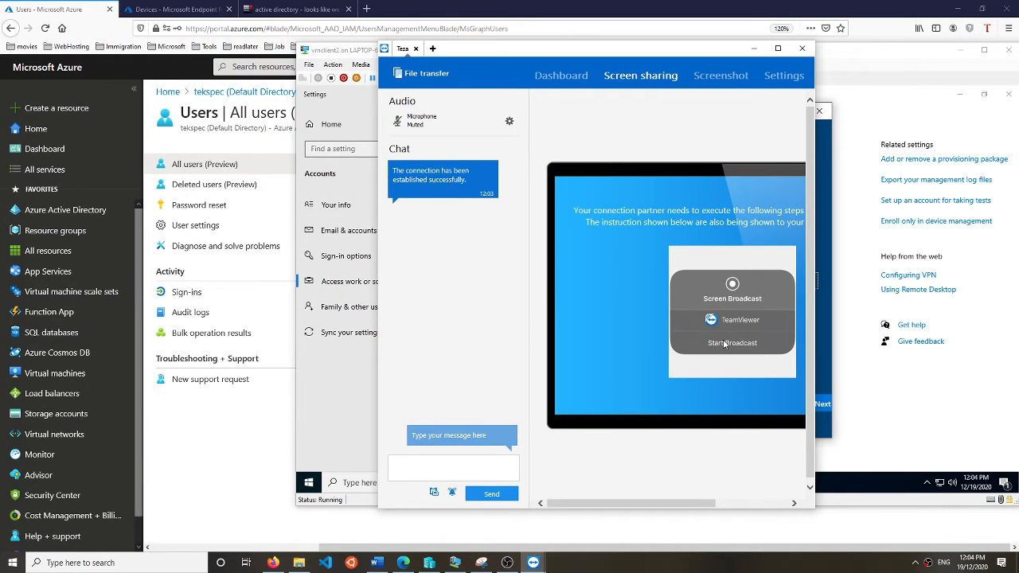
left_click(753, 49)
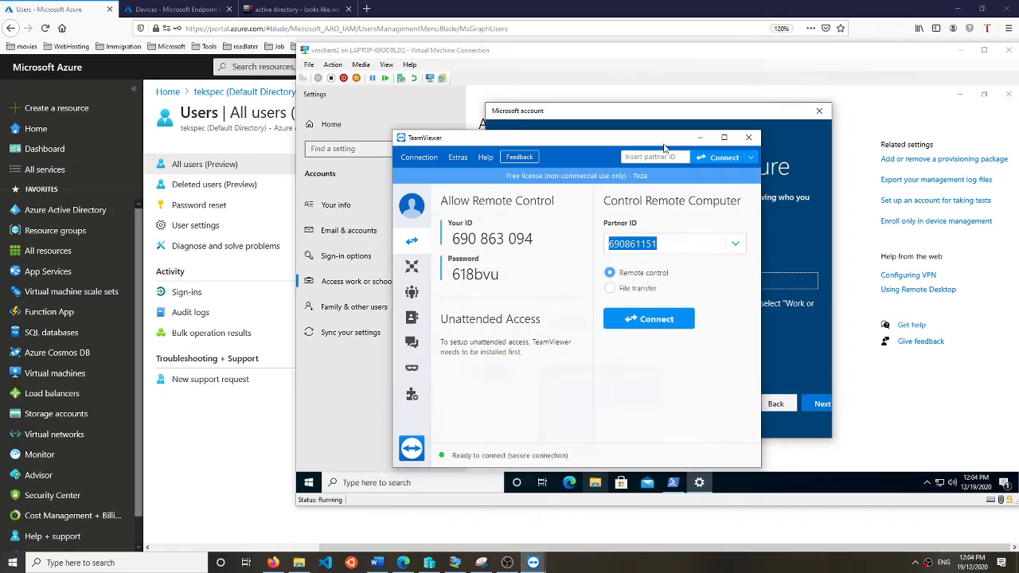
mouse_move(532, 562)
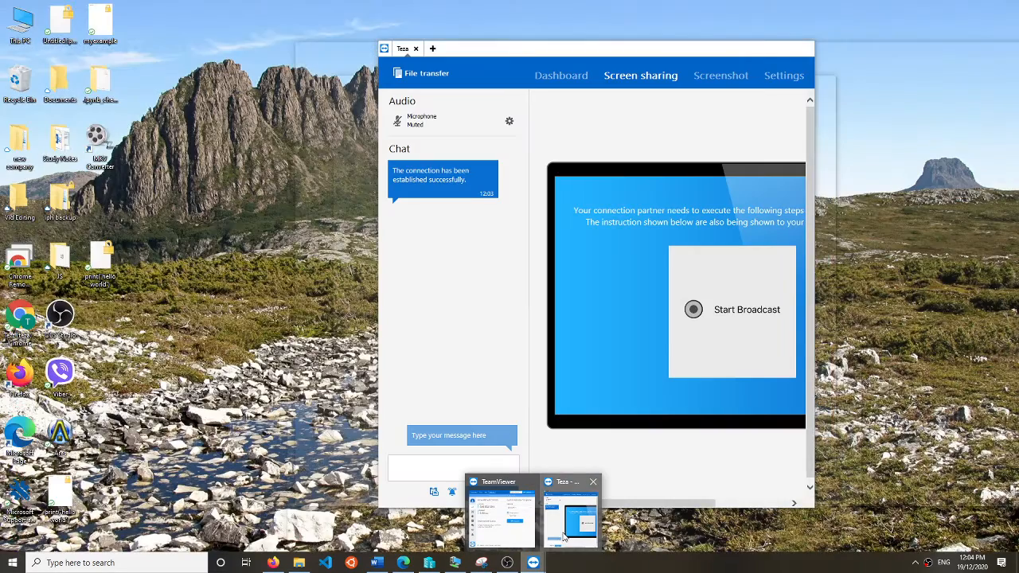
left_click(562, 537)
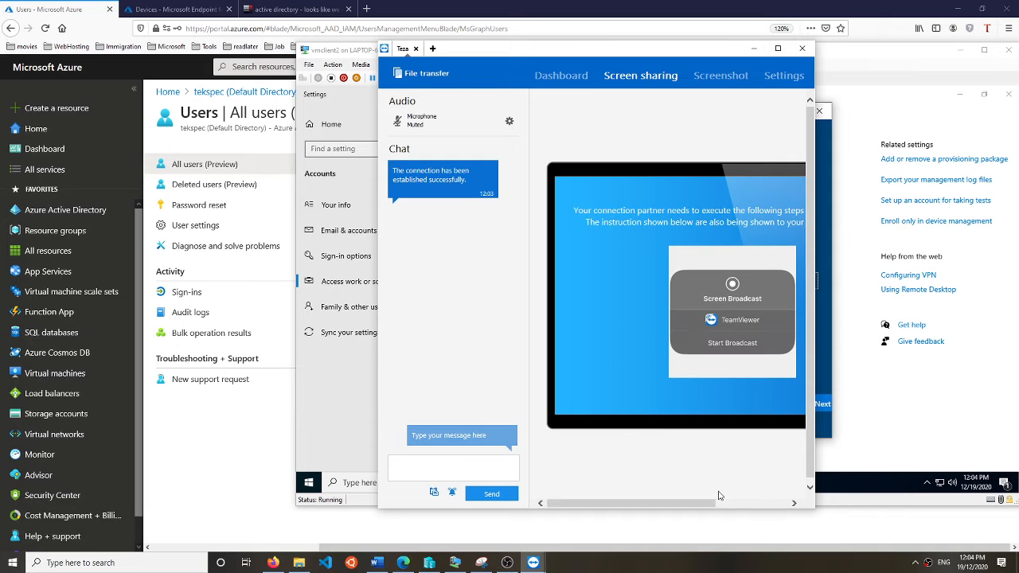
left_click(917, 563)
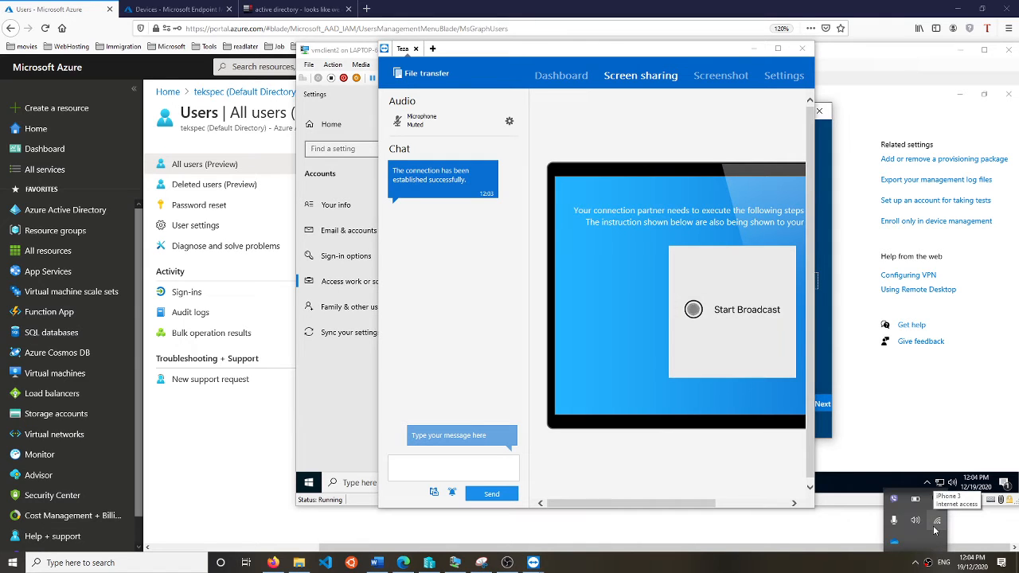
Step: Focus the screen-sharing session and scroll its preview to view the phone's Authenticator app
left_click(643, 445)
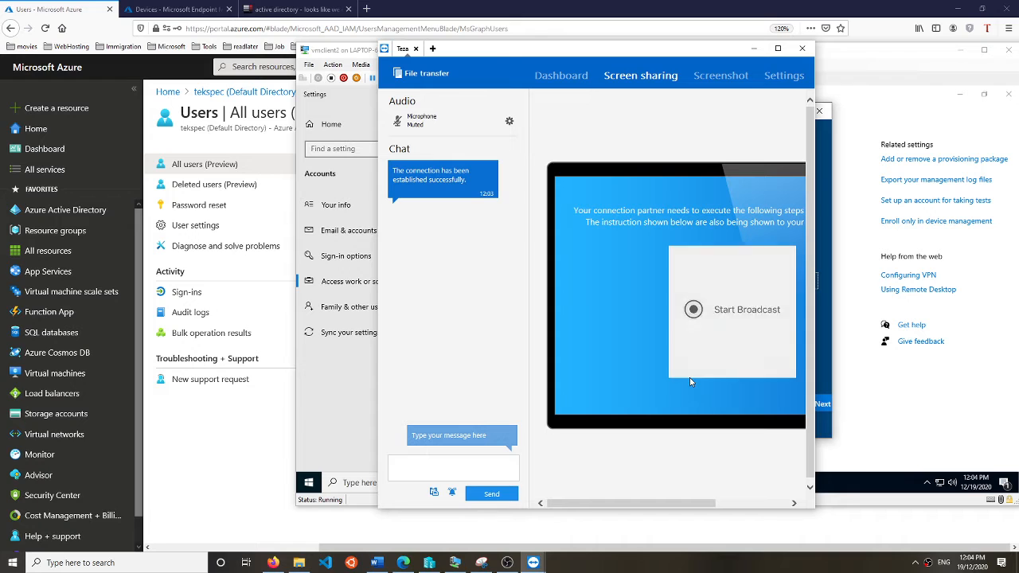
left_click_drag(561, 505, 613, 508)
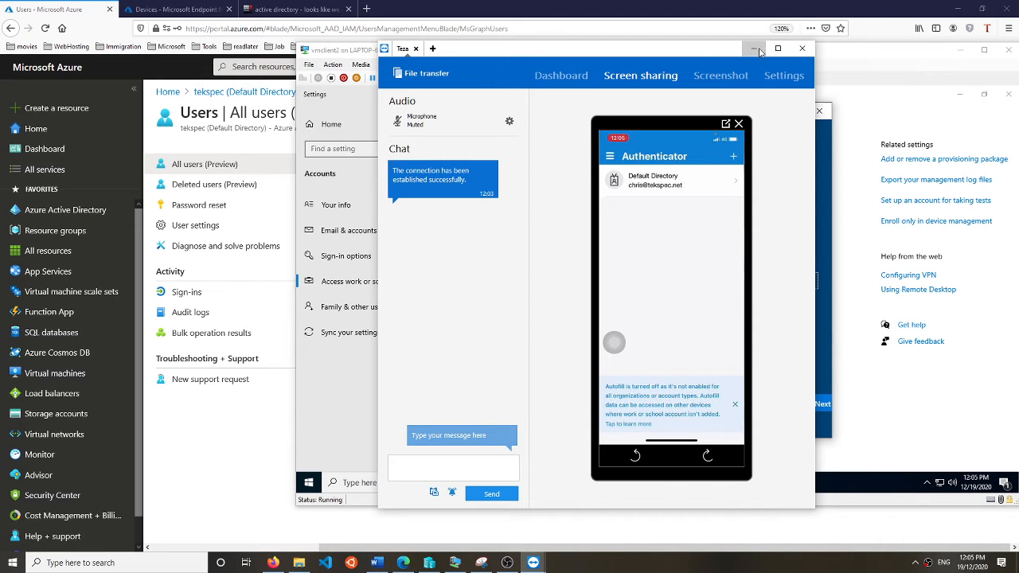
Step: Tile the phone view left and Azure browser right, then advance the Authenticator setup to its QR code
left_click_drag(690, 51, 302, 80)
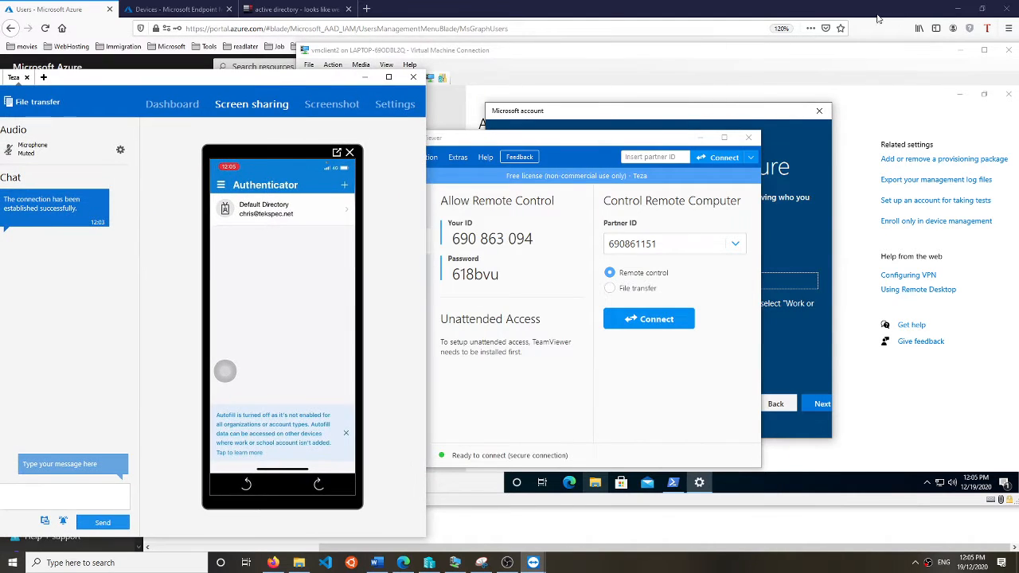
left_click_drag(878, 16, 1017, 243)
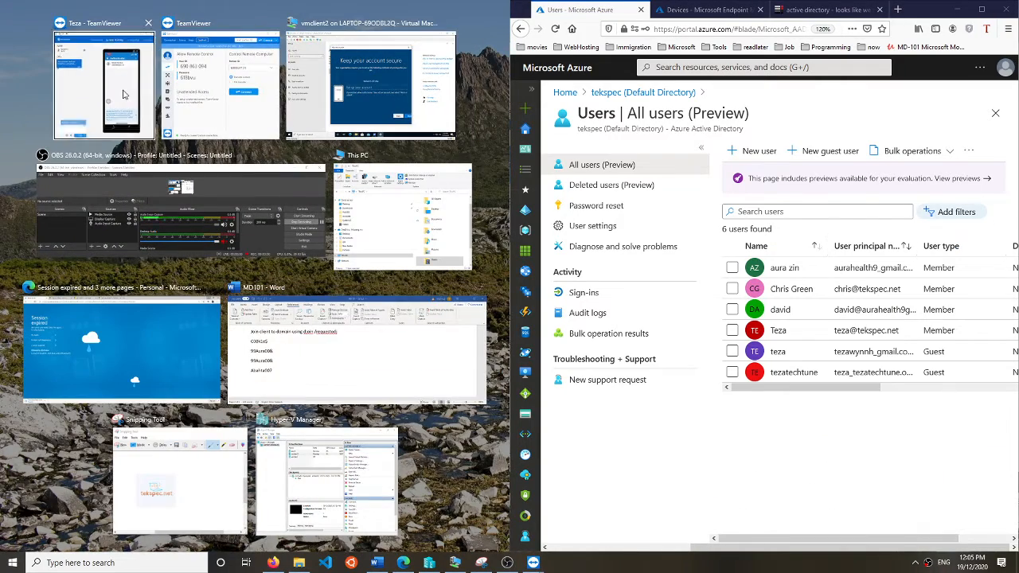
left_click(103, 83)
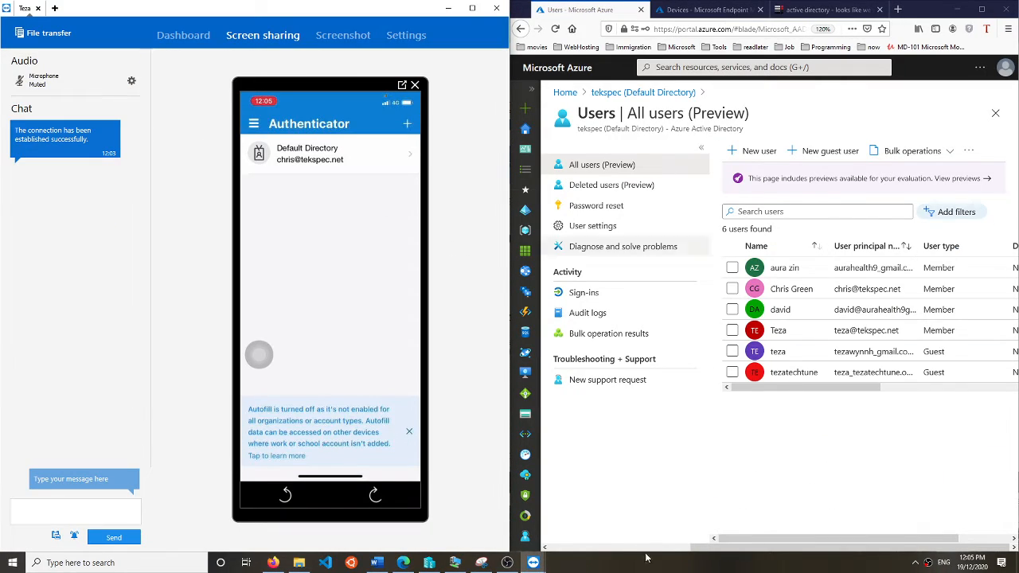
left_click(454, 562)
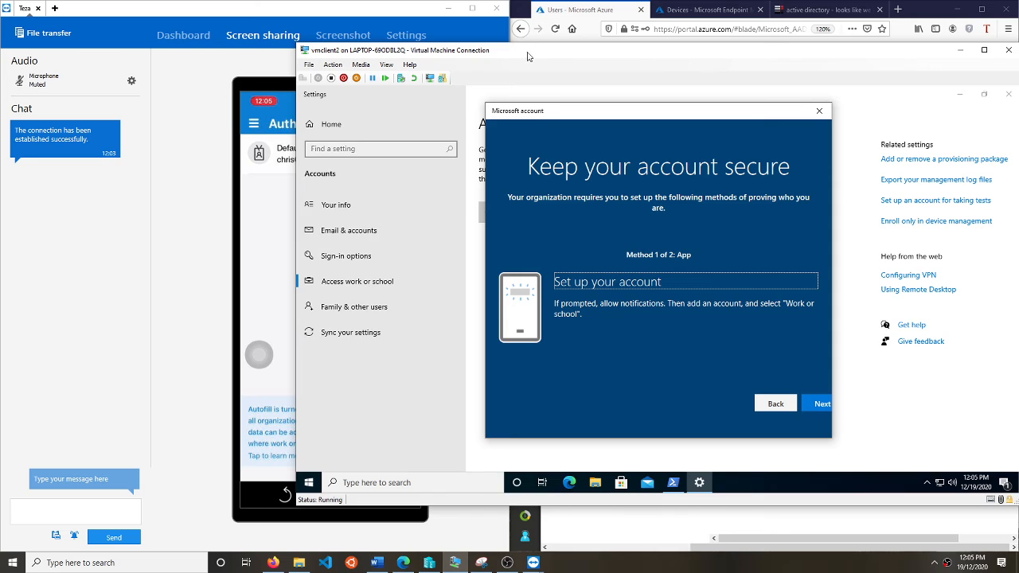
left_click_drag(527, 51, 664, 59)
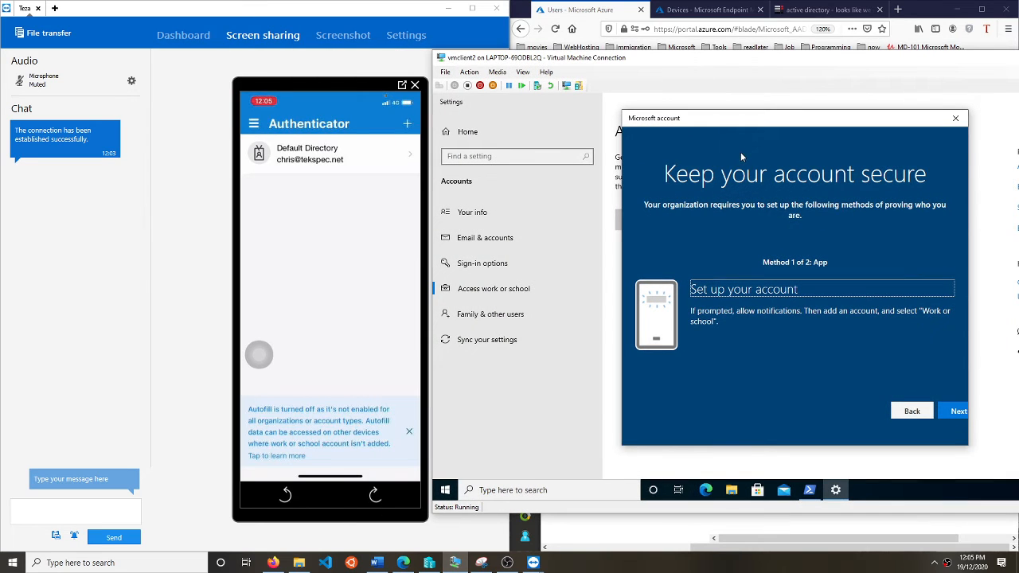
left_click(952, 410)
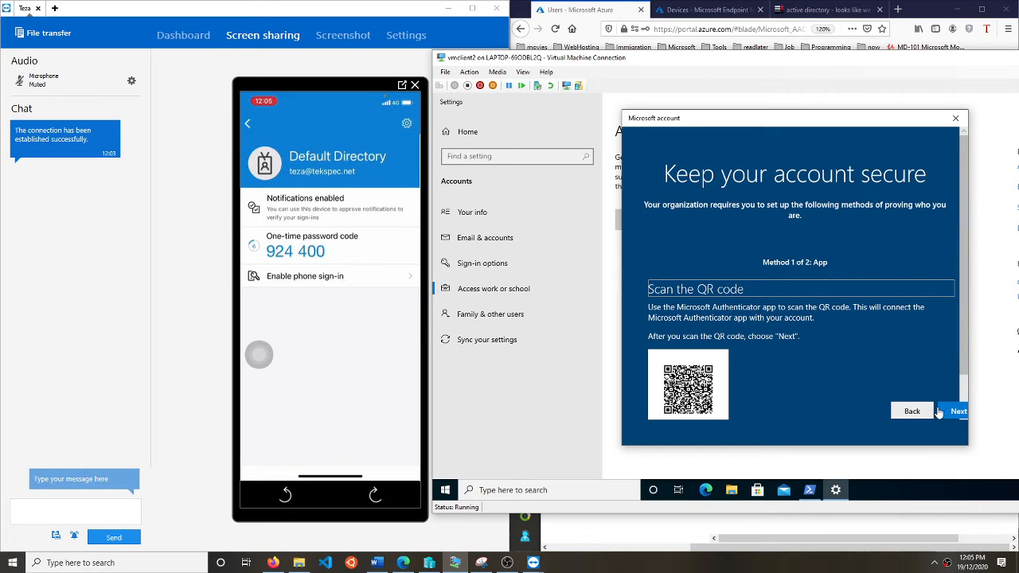
Step: Continue past the QR code, end the phone screen-sharing session and close TeamViewer
left_click(952, 412)
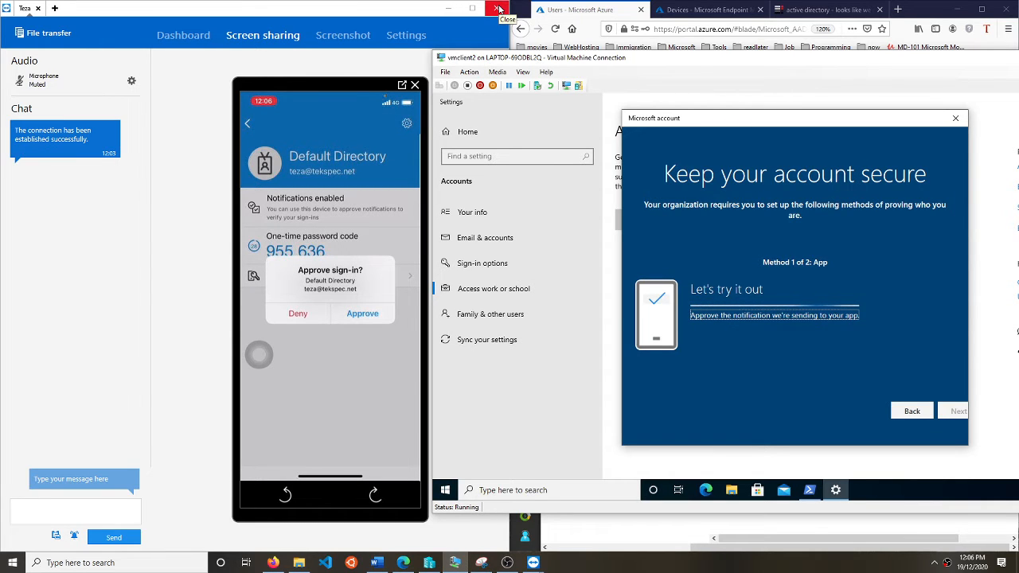
left_click(492, 24)
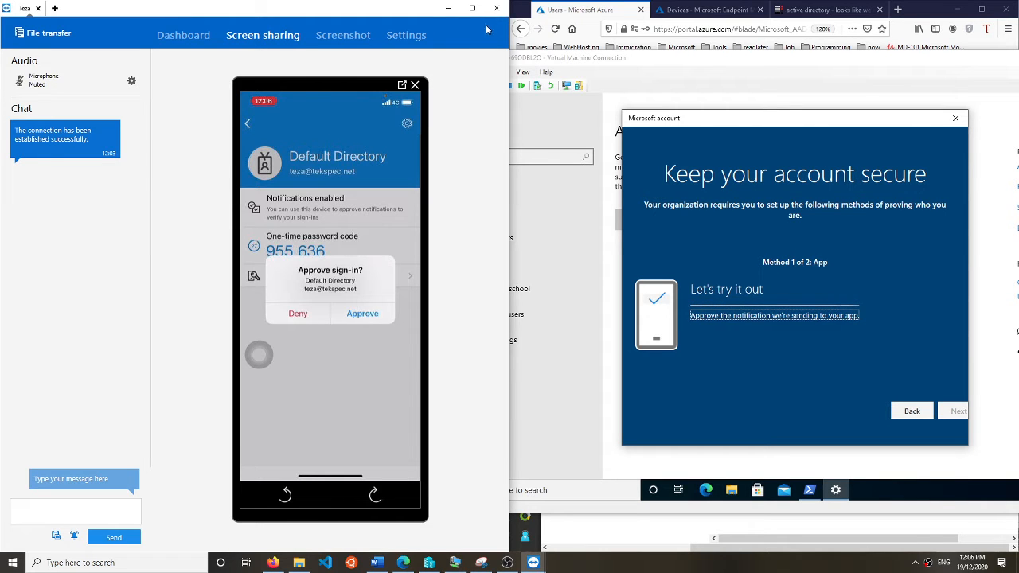
left_click(497, 8)
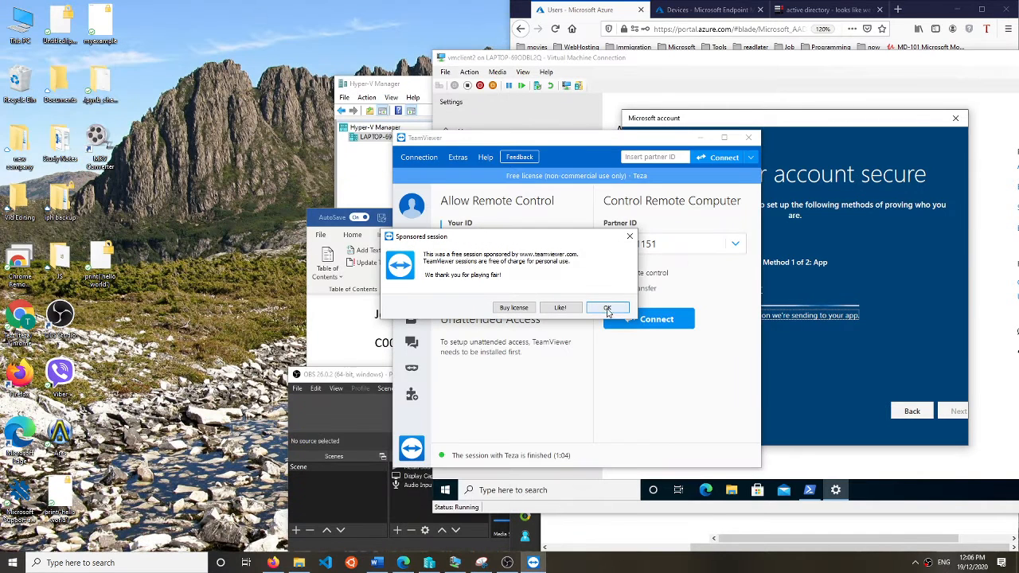
left_click(607, 309)
left_click(748, 137)
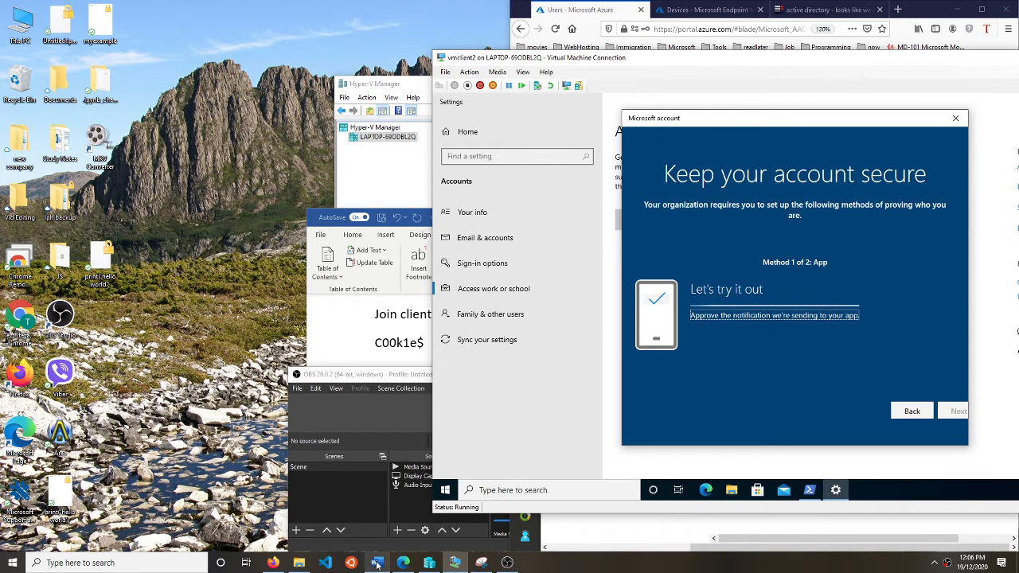
Step: Restore the Azure users page in Firefox, close the extra search tab and maximize it
mouse_move(273, 562)
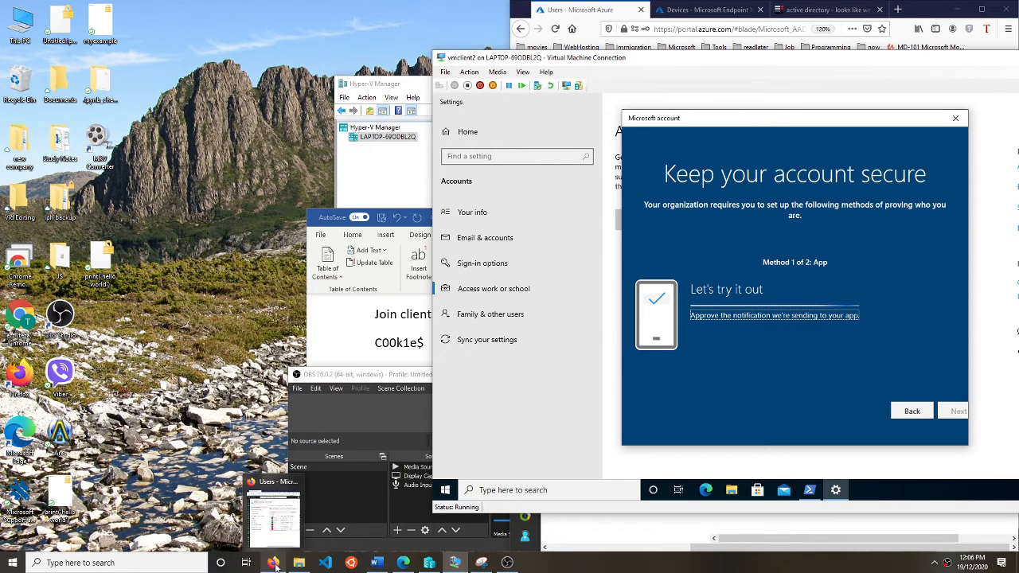
left_click(283, 517)
left_click_drag(941, 9, 46, 26)
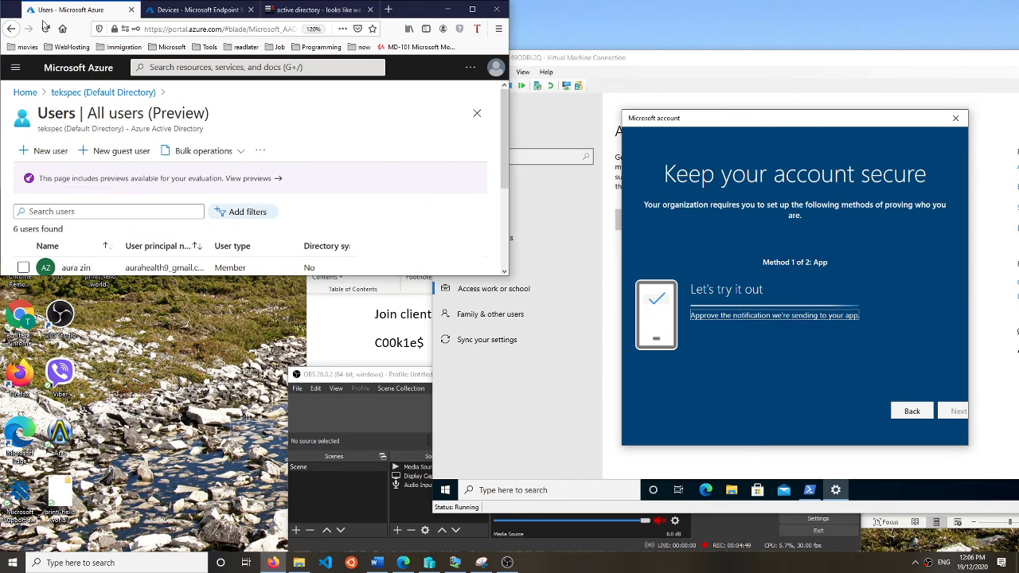
left_click(370, 10)
left_click(472, 8)
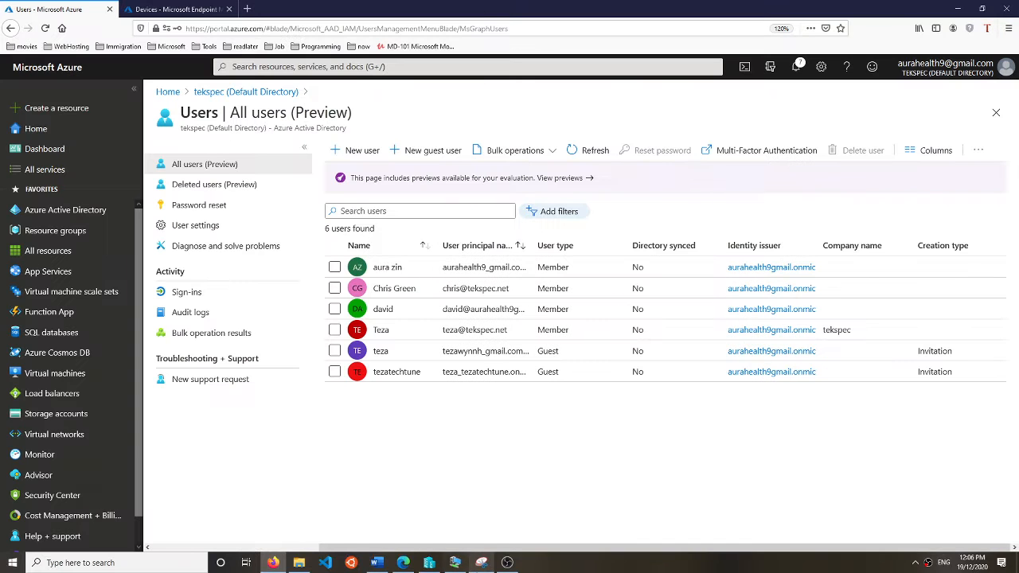
Step: Resend the Authenticator notification, approve it on the phone, and advance to method 2
left_click(455, 563)
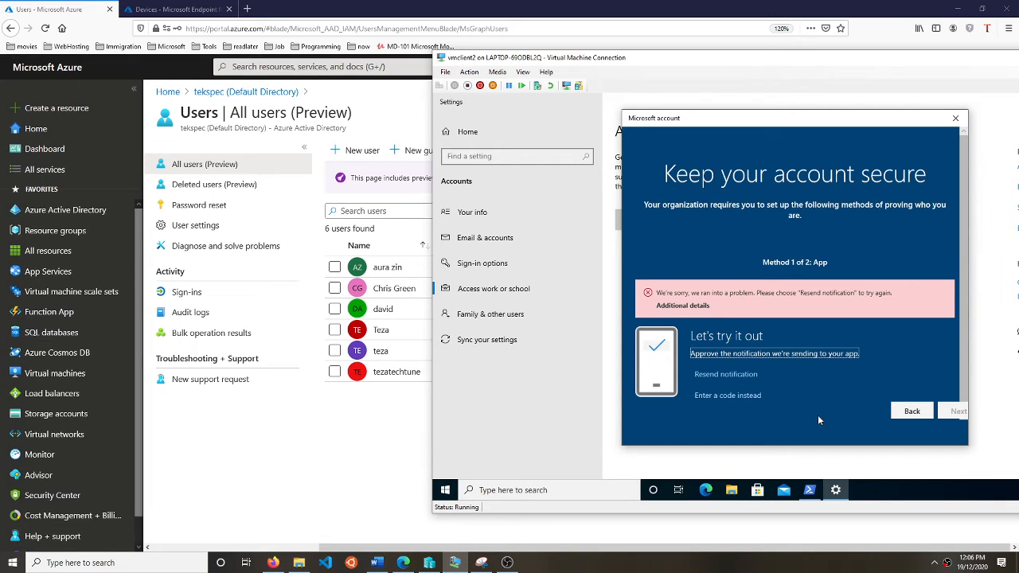
left_click(741, 375)
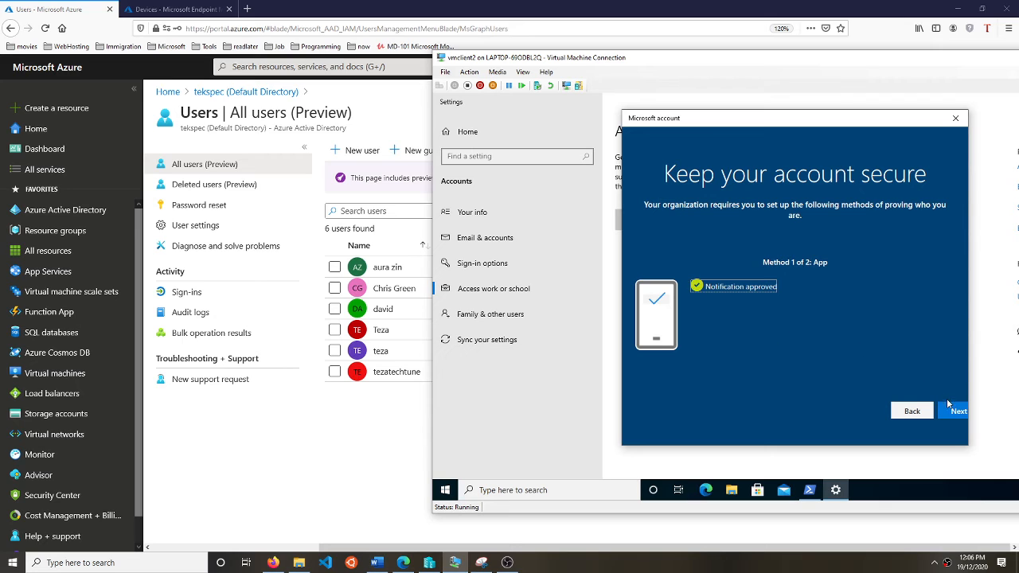
left_click(954, 412)
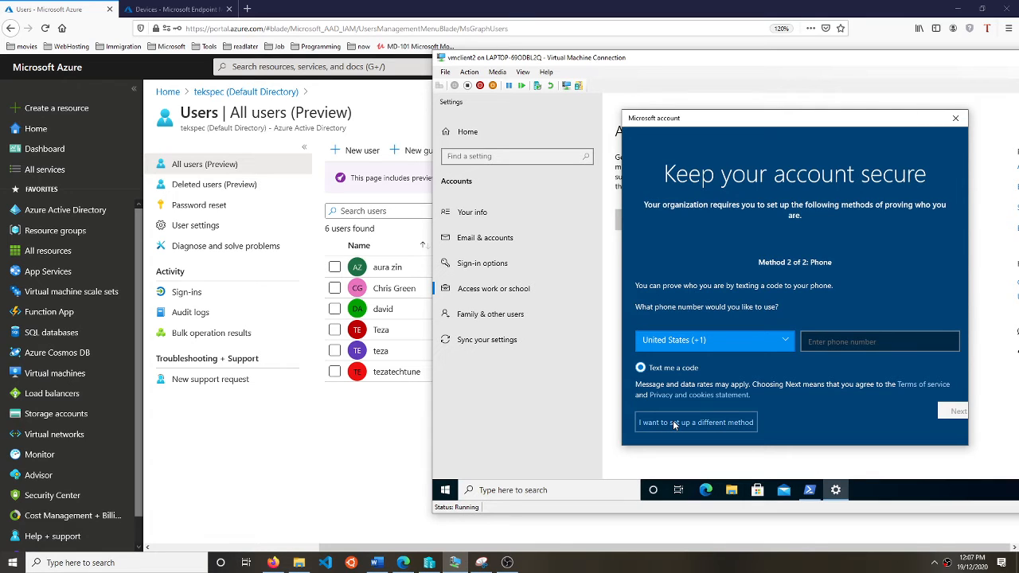
Step: Switch the second verification method from phone to Email and confirm it
left_click(673, 422)
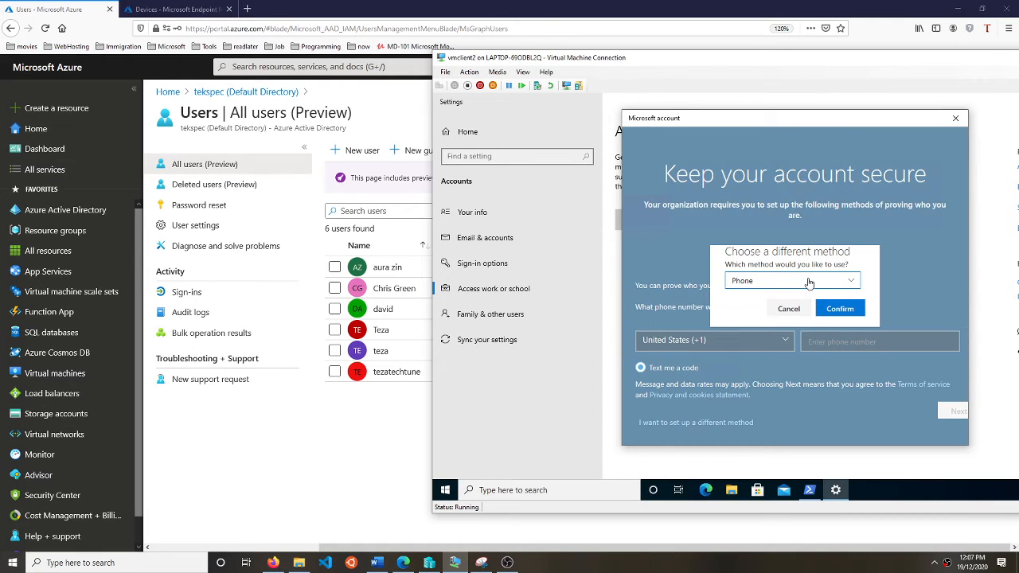
left_click(809, 284)
left_click(805, 298)
left_click(797, 310)
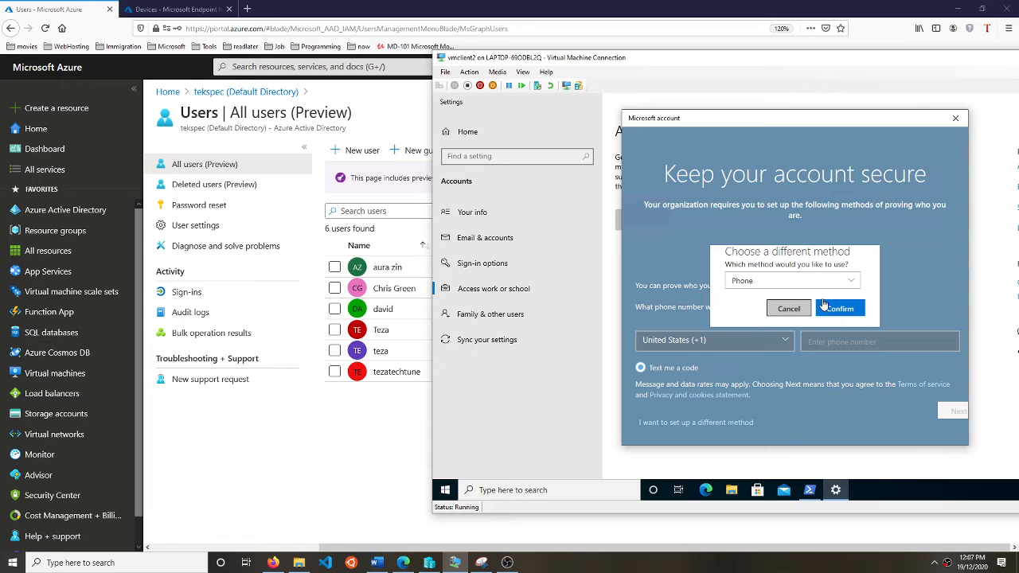
left_click(836, 282)
left_click(791, 313)
left_click(848, 310)
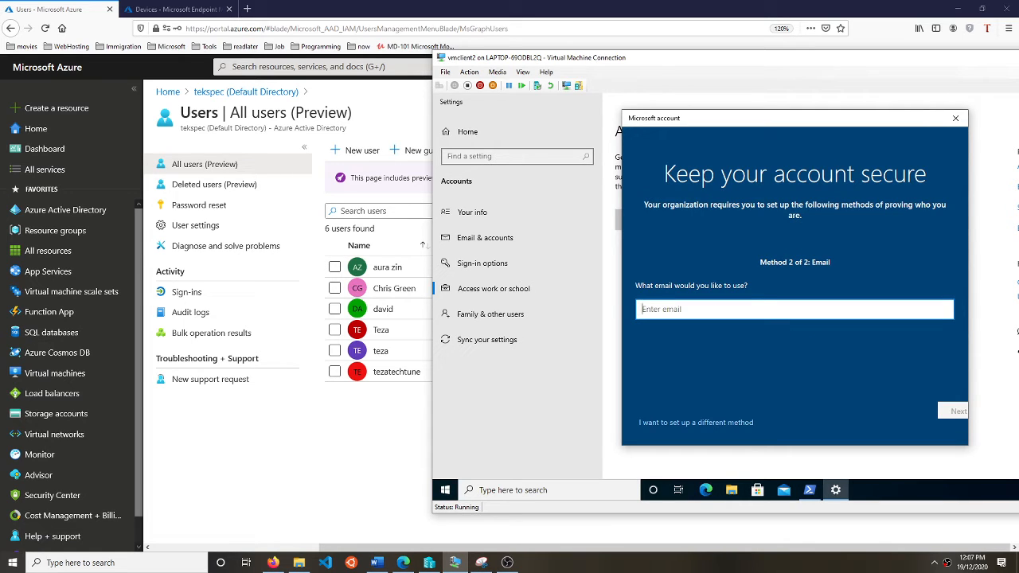
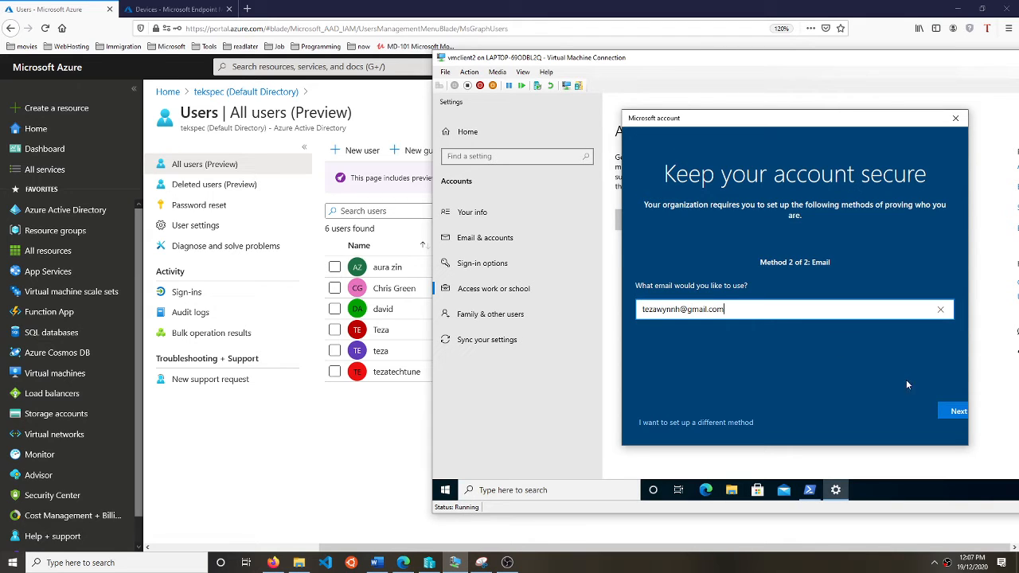
Step: Enter the personal e-mail address, then submit the verification code sent to it
key("Return")
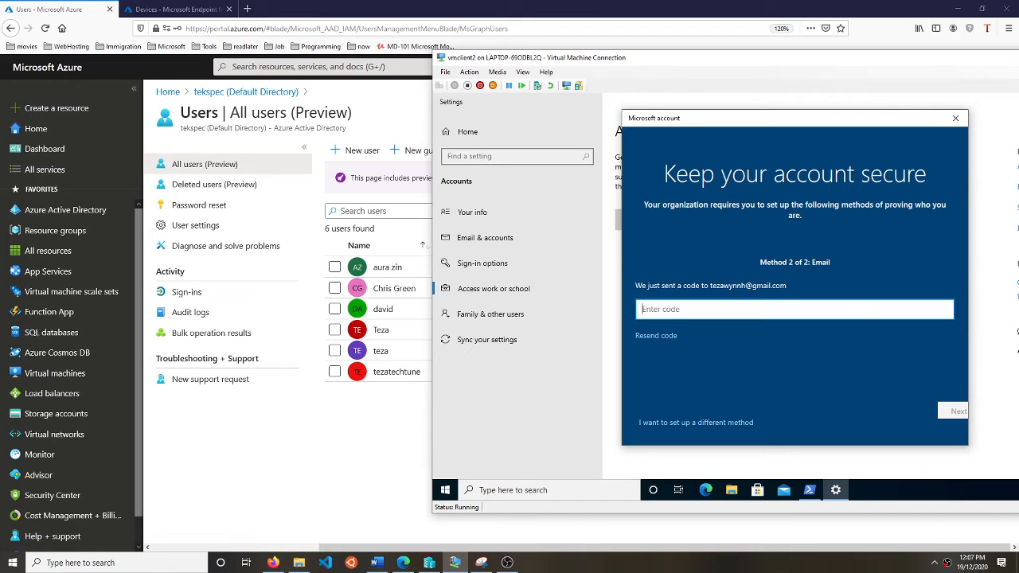
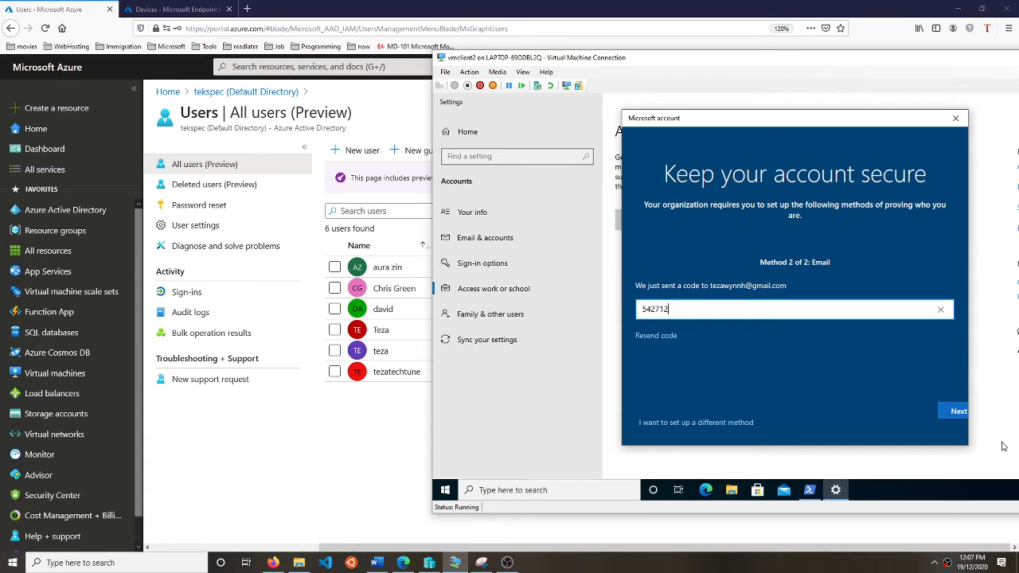
left_click(957, 411)
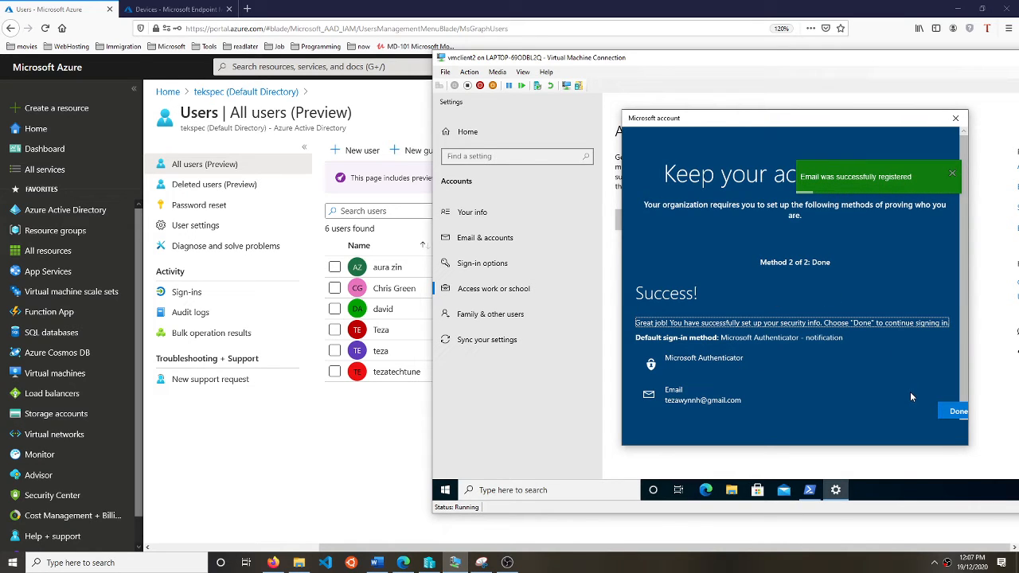
Step: Close the security info Success page with Done to reach the tekspec.net join confirmation
left_click(954, 412)
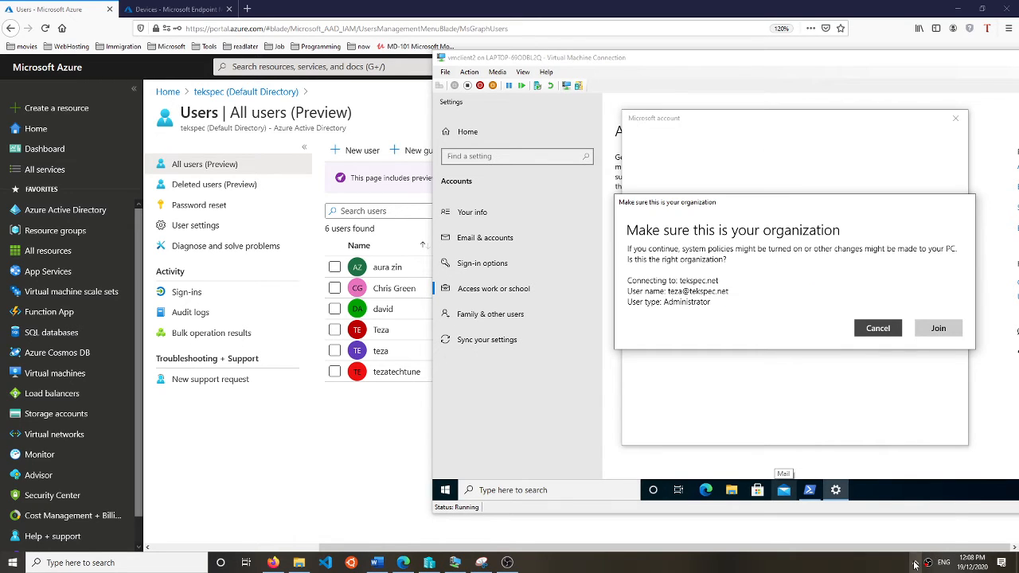
Step: Confirm joining the tekspec.net organization, then enlarge and reposition the VM window
left_click(915, 563)
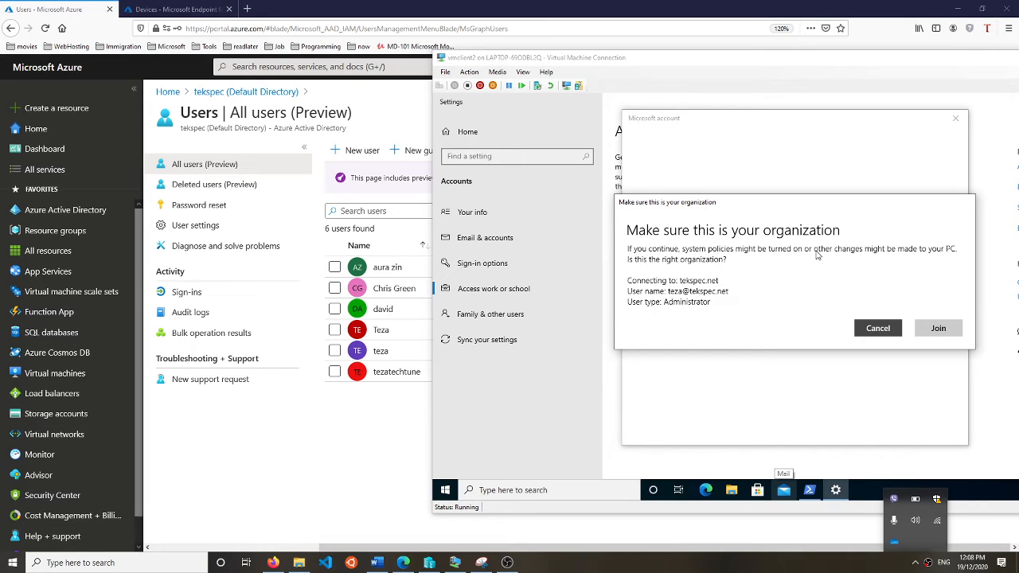
left_click(947, 331)
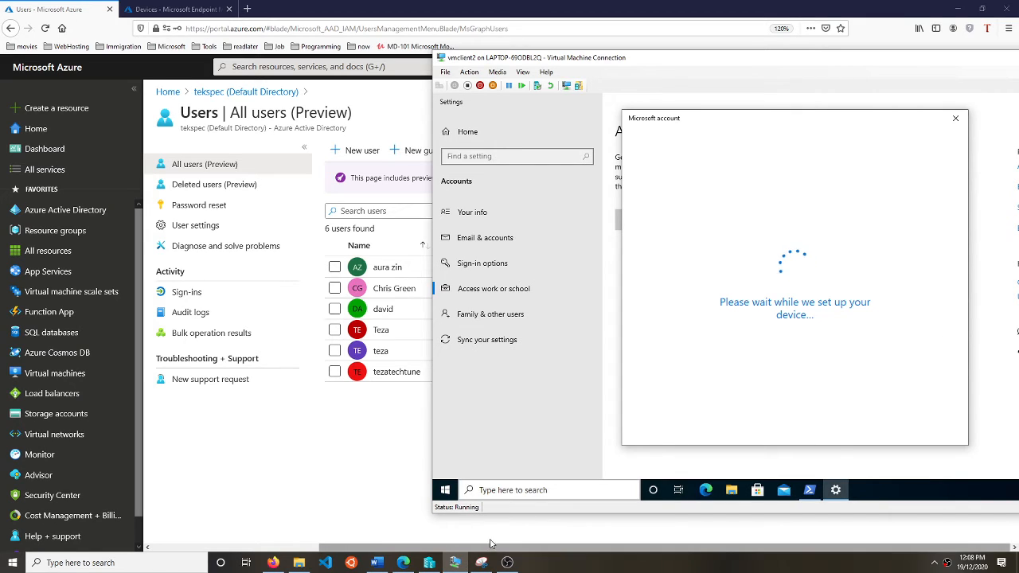
double_click(826, 66)
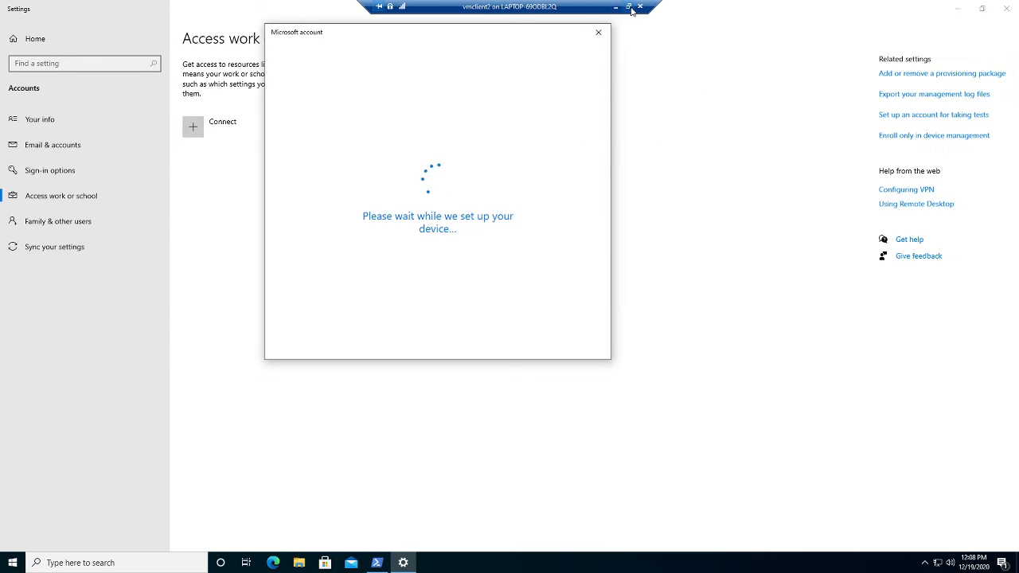
left_click(627, 6)
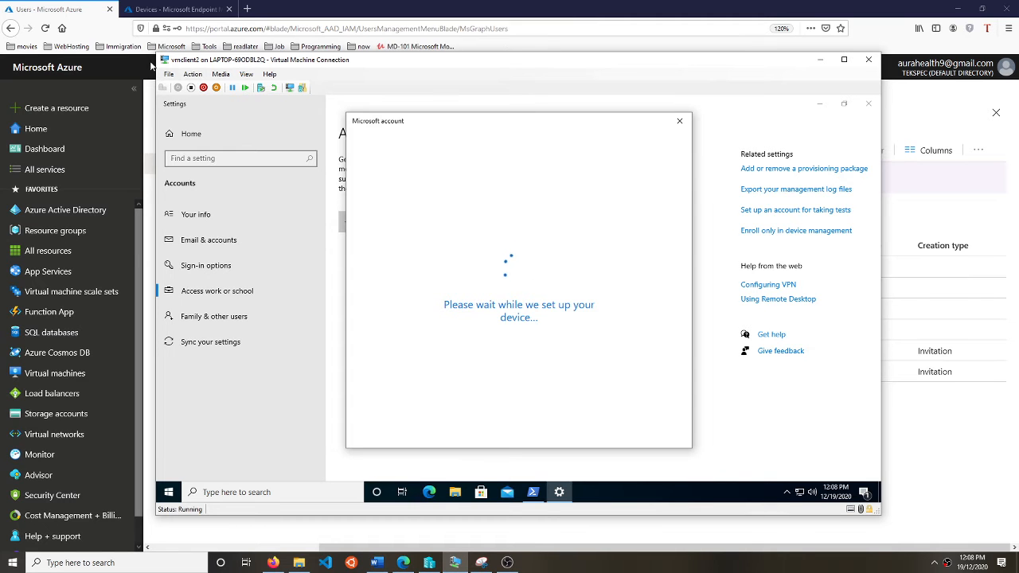
left_click_drag(156, 53, 11, 2)
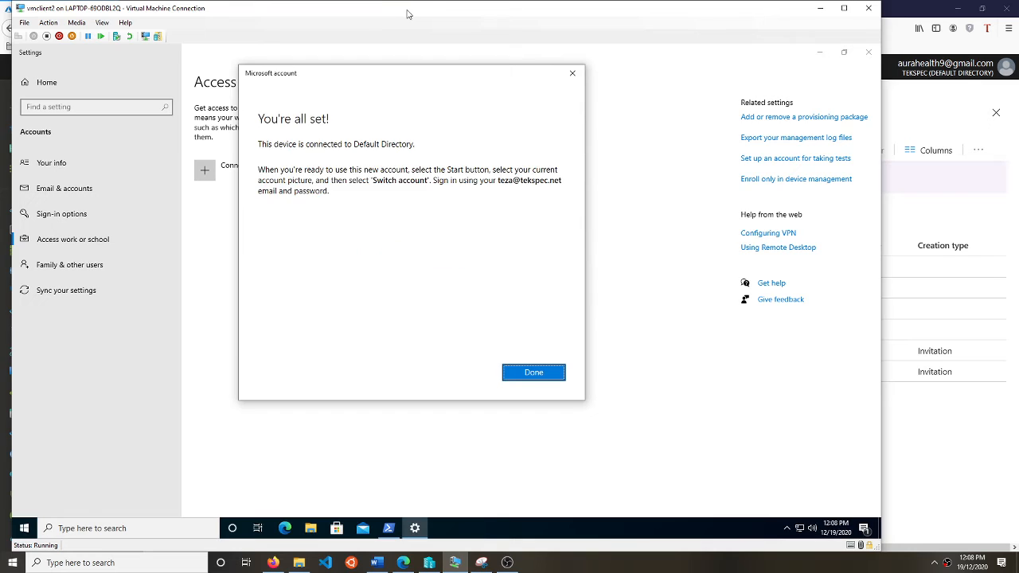
left_click_drag(407, 13, 607, 23)
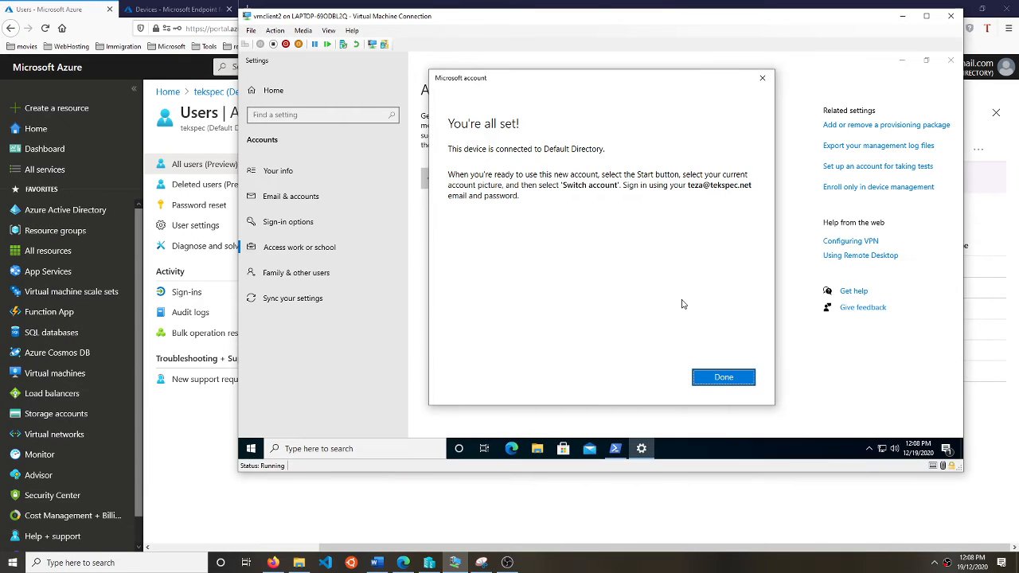
Step: Dismiss the all-set confirmation and run whoami in the PowerShell console
left_click(740, 381)
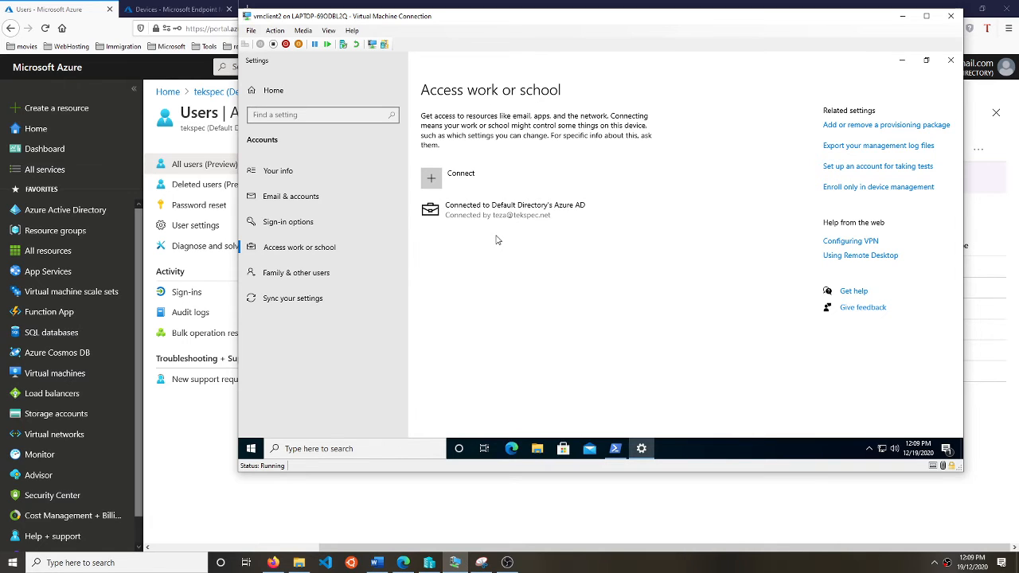
left_click(615, 448)
left_click(610, 329)
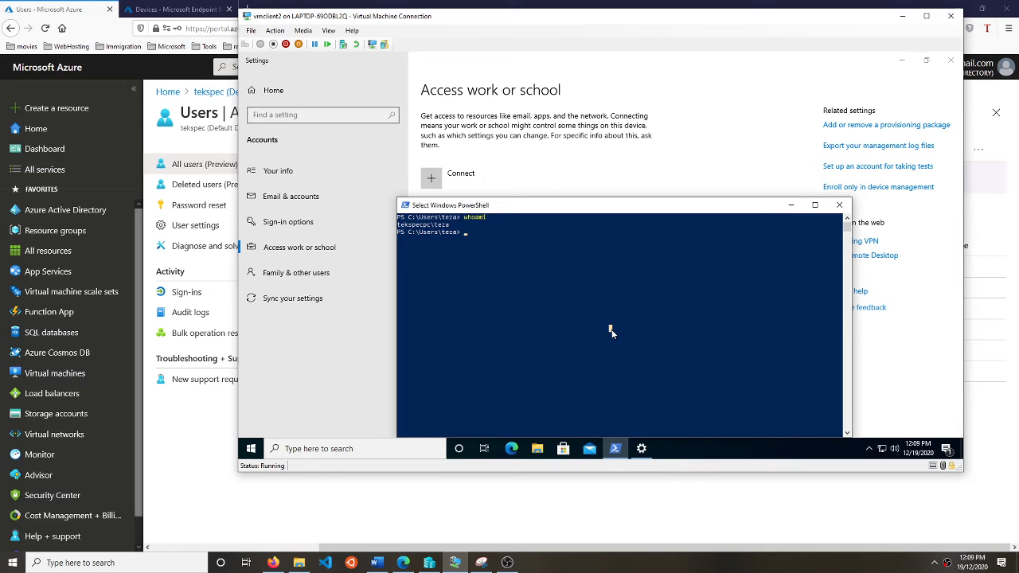
type("whoami")
key("Return")
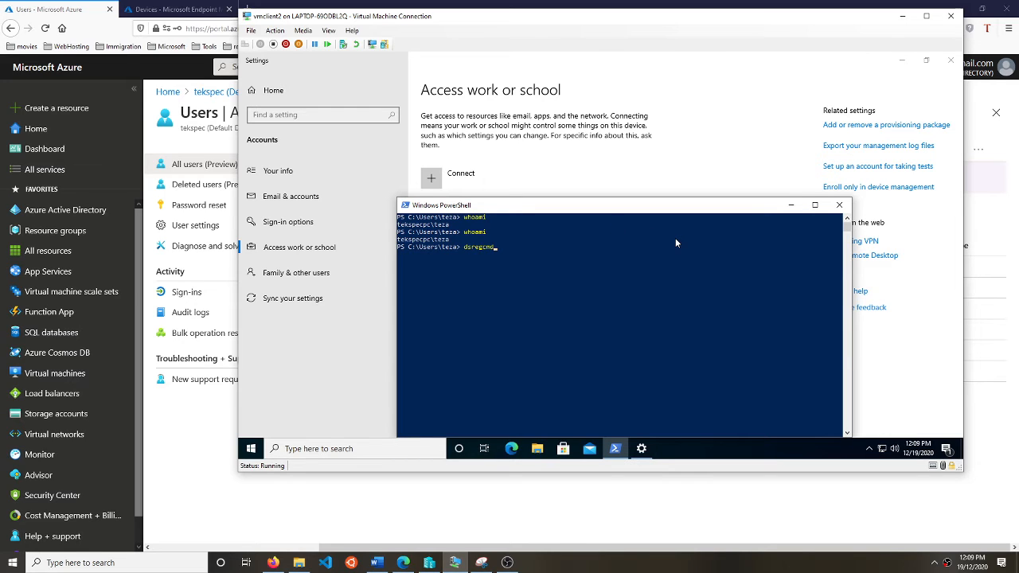
Step: Run dsregcmd /status and review the device join status output
type("taatus")
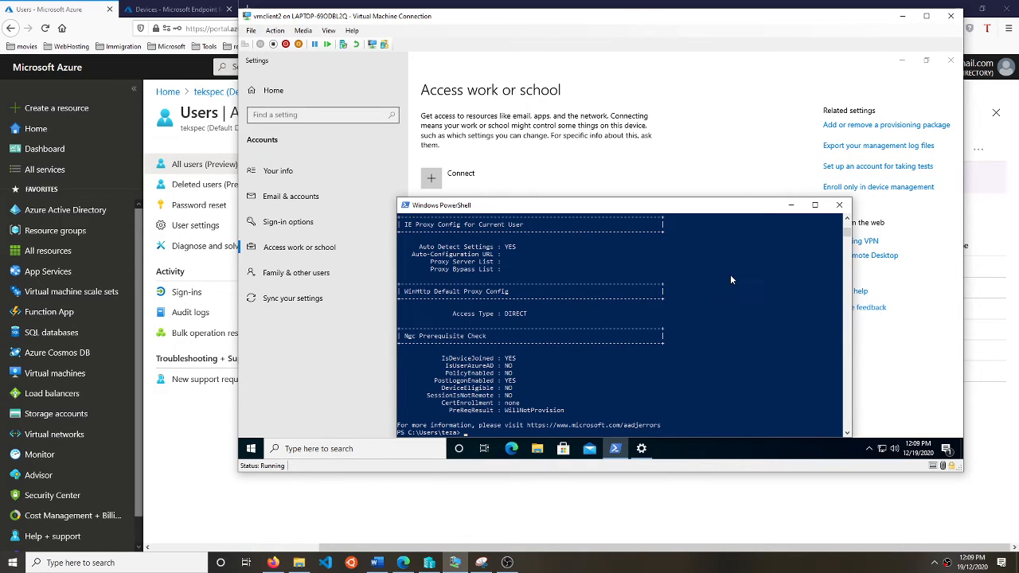
scroll(743, 266, "up", 8)
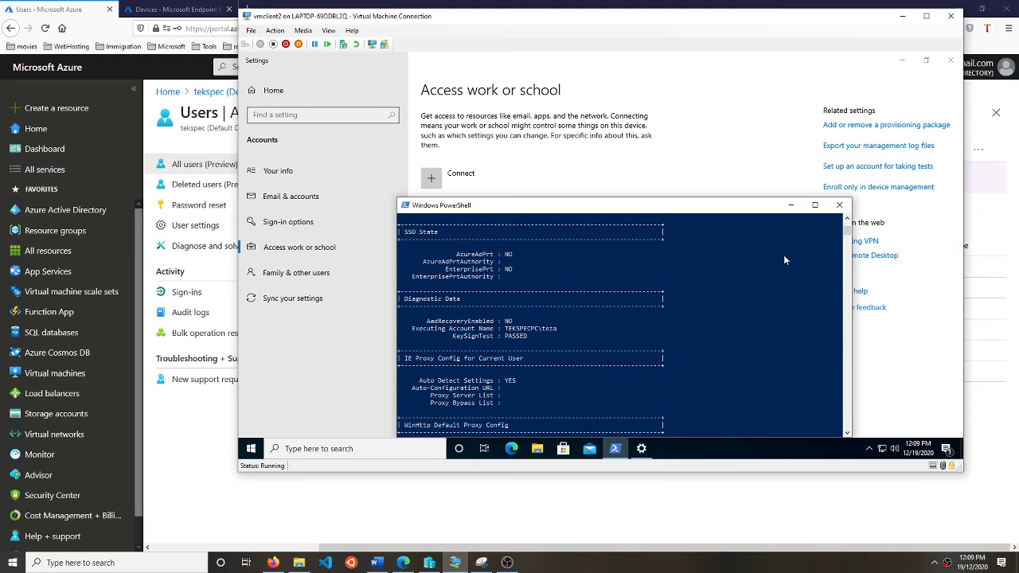
scroll(777, 265, "up", 10)
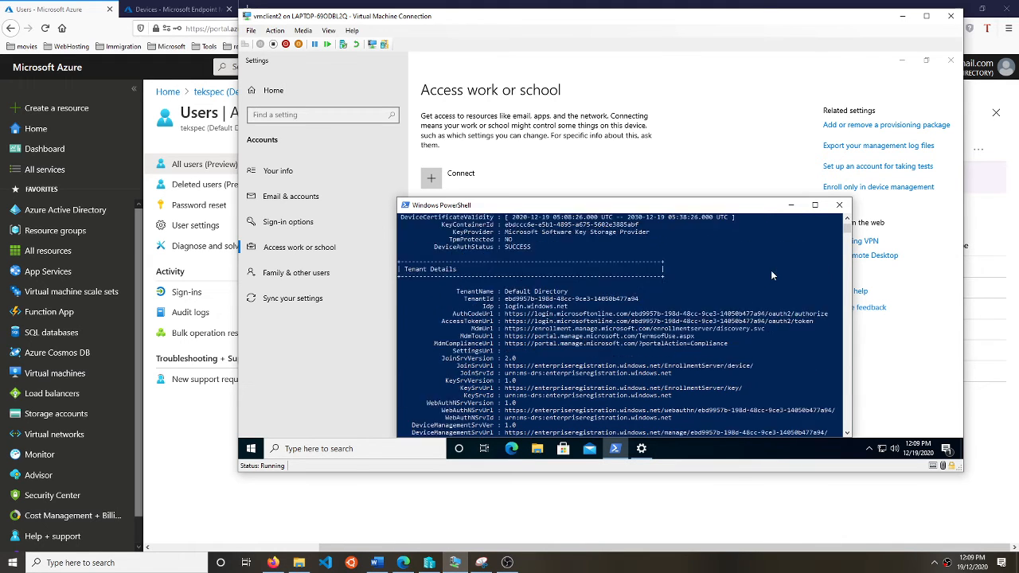
Step: Maximize the console, copy the MdmComplianceUrl and TermsofUse URLs, then minimize it
left_click(815, 206)
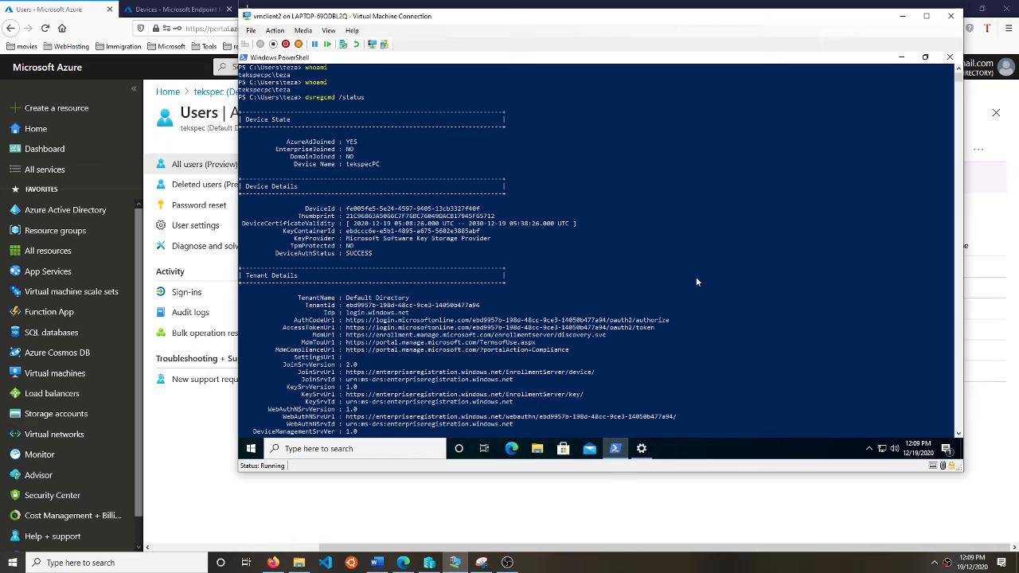
left_click(652, 282)
scroll(377, 261, "down", 7)
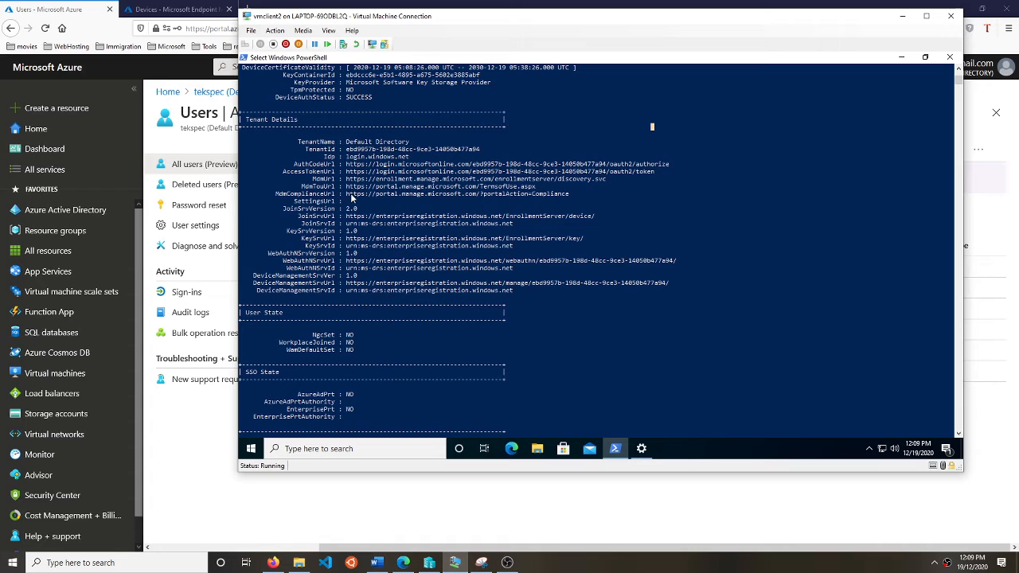
mouse_move(349, 195)
left_mouse_down()
mouse_move(577, 200)
mouse_move(344, 189)
left_mouse_up()
right_click(593, 198)
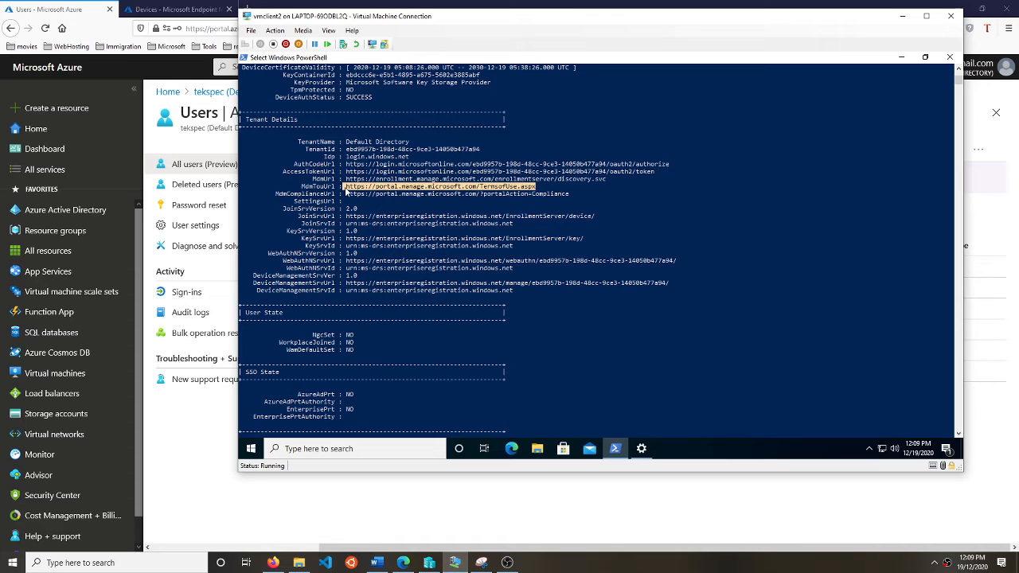
right_click(365, 188)
scroll(378, 290, "down", 1)
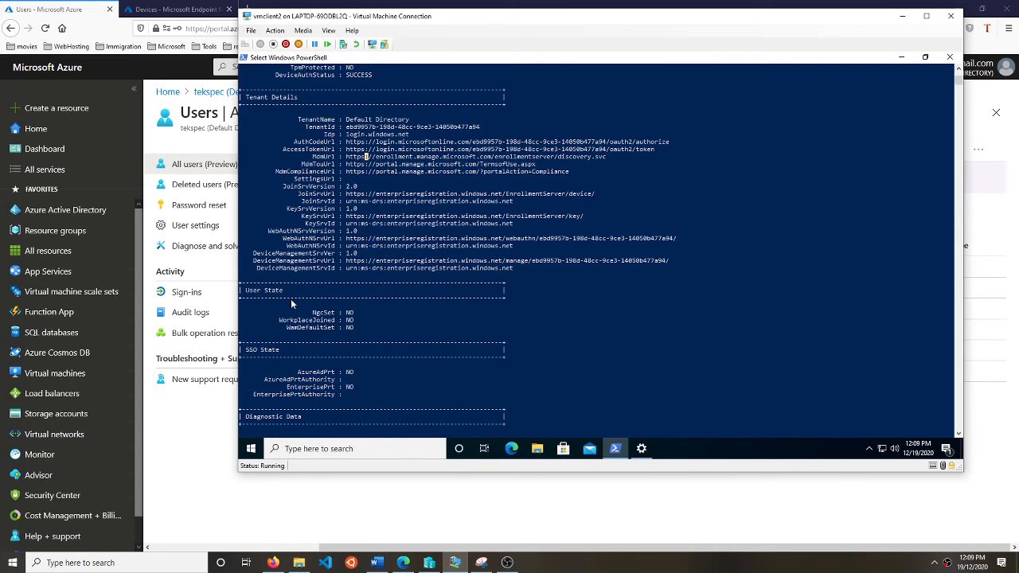
scroll(343, 305, "down", 1)
scroll(359, 338, "down", 8)
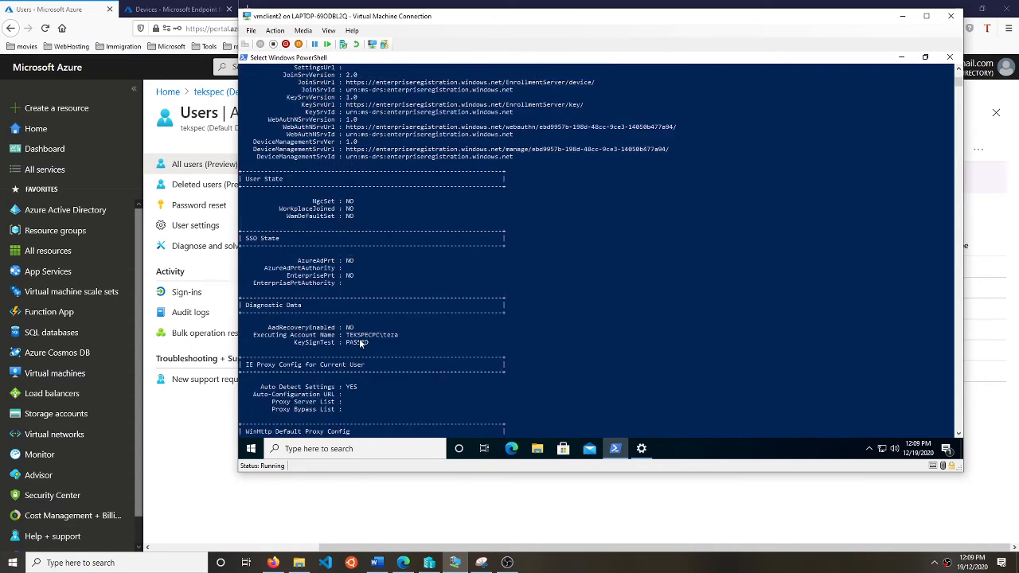
scroll(355, 350, "down", 7)
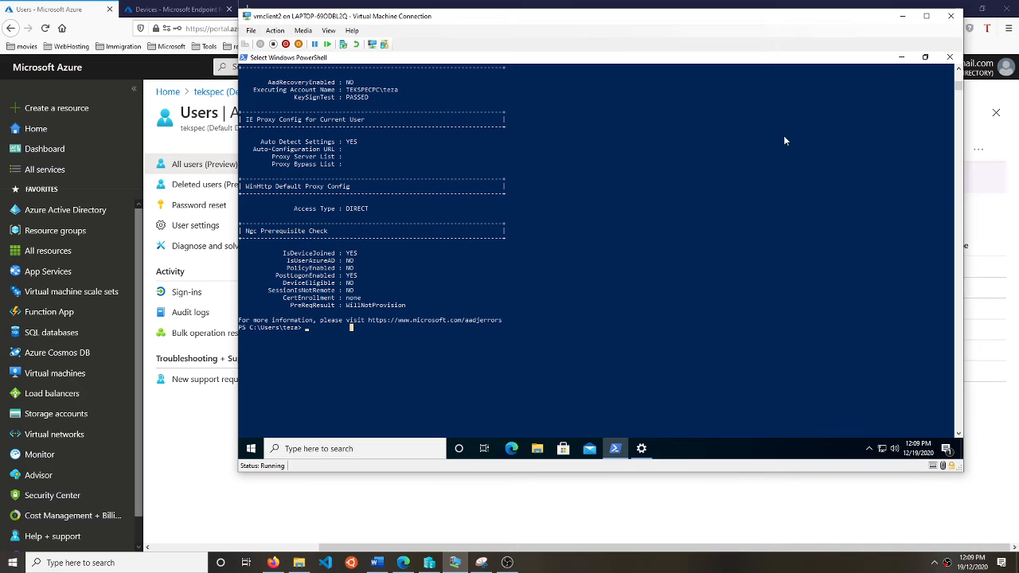
left_click(901, 57)
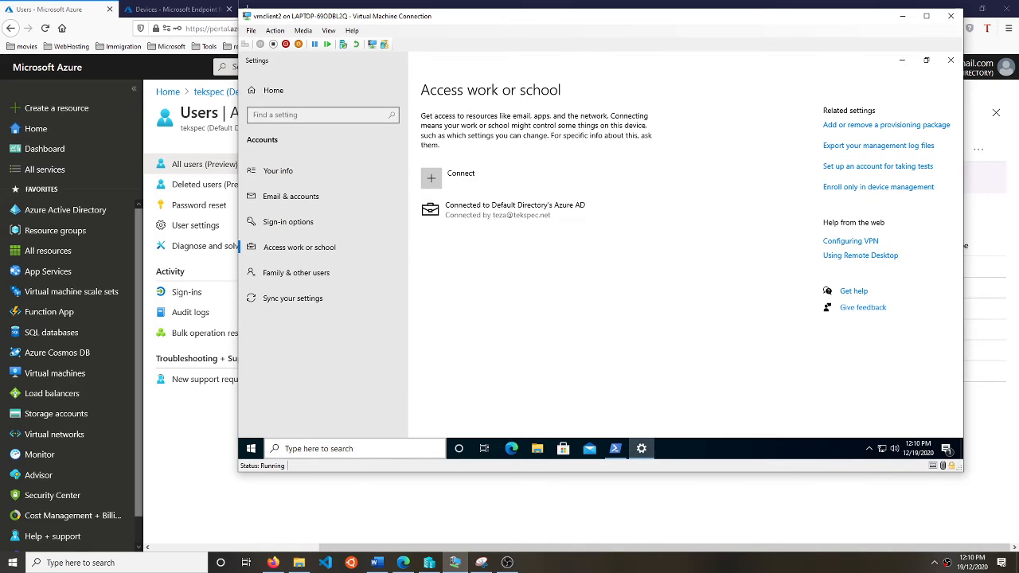
Step: Search for 'event' and launch Event Viewer
left_click(371, 453)
type("enve")
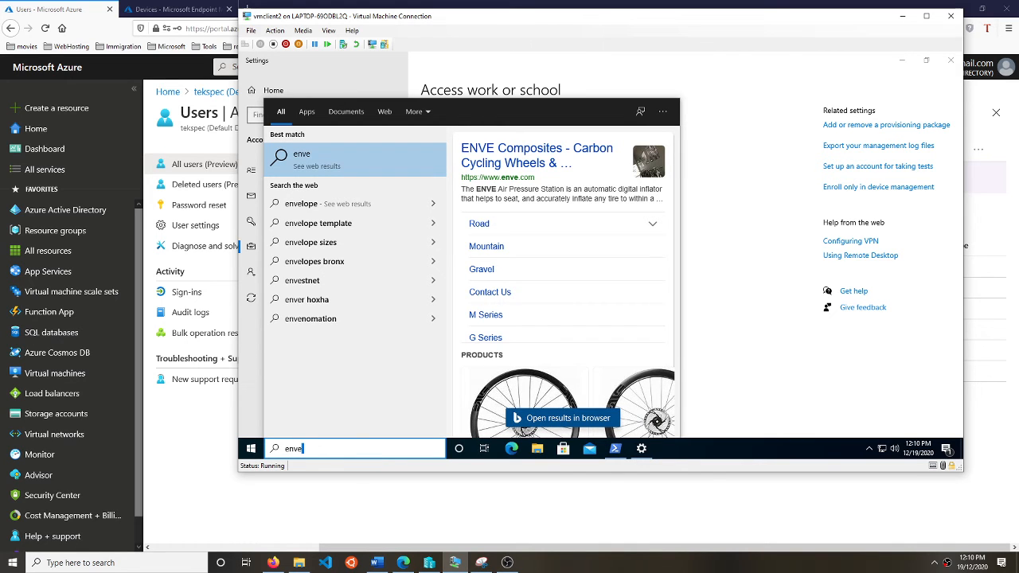
key("BackSpace")
key("BackSpace")
key("BackSpace")
key("BackSpace")
type("event")
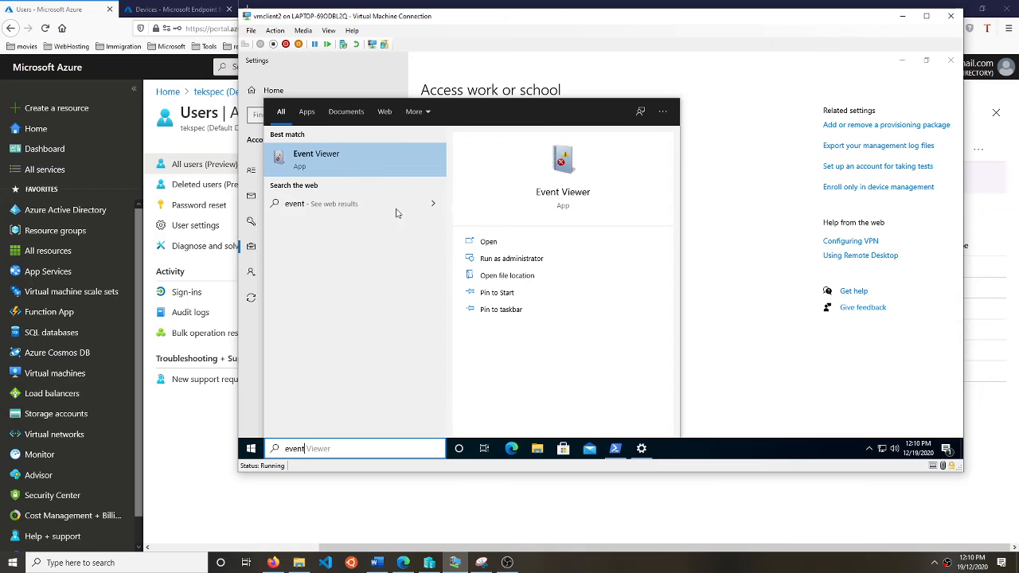
left_click(374, 167)
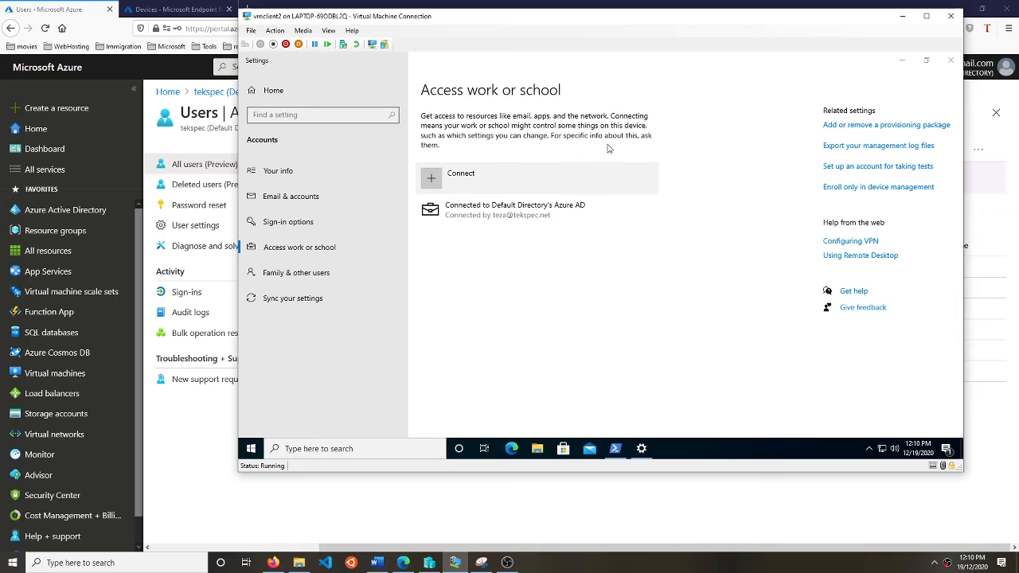
Step: Minimize Settings, browse Applications and Services Logs and Windows Logs, then minimize Event Viewer
left_click(902, 60)
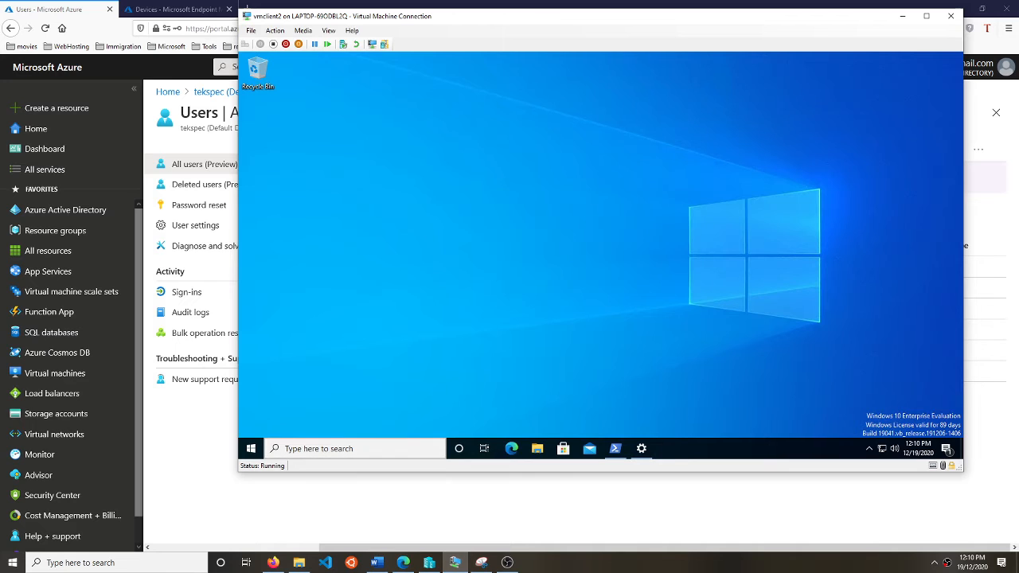
left_click(381, 448)
left_click(758, 163)
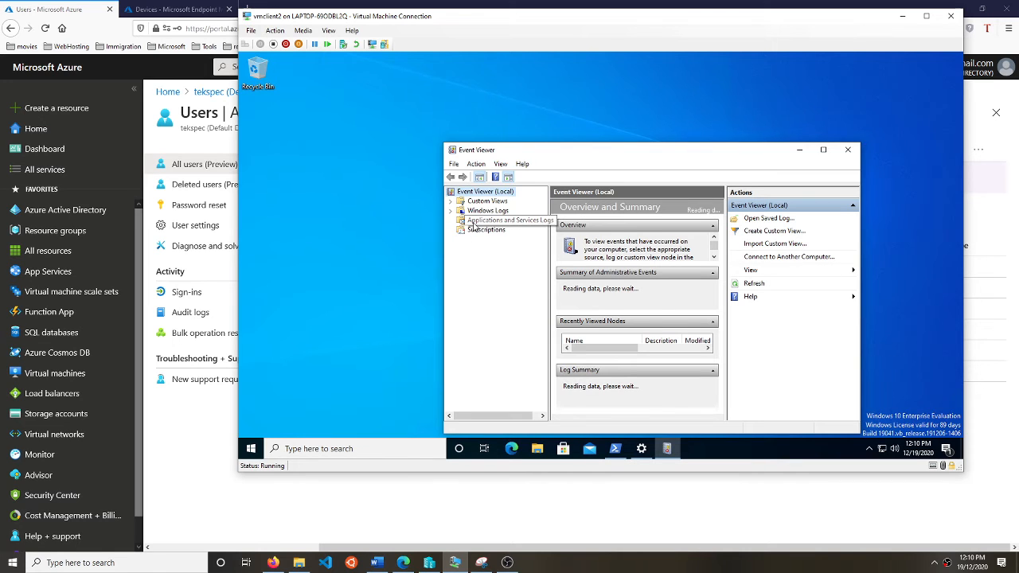
left_click(493, 221)
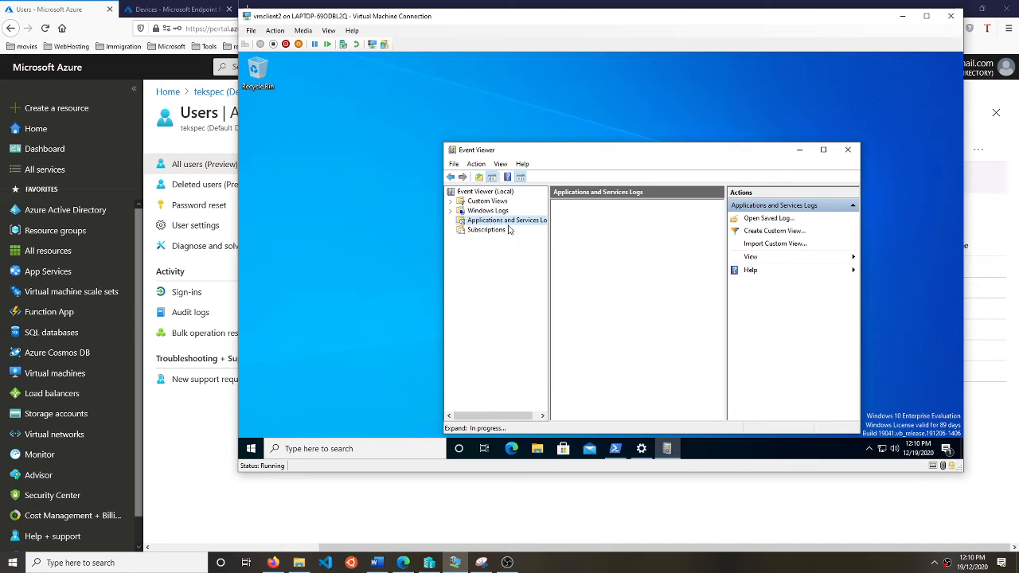
left_click(487, 212)
left_click(488, 222)
left_click(802, 154)
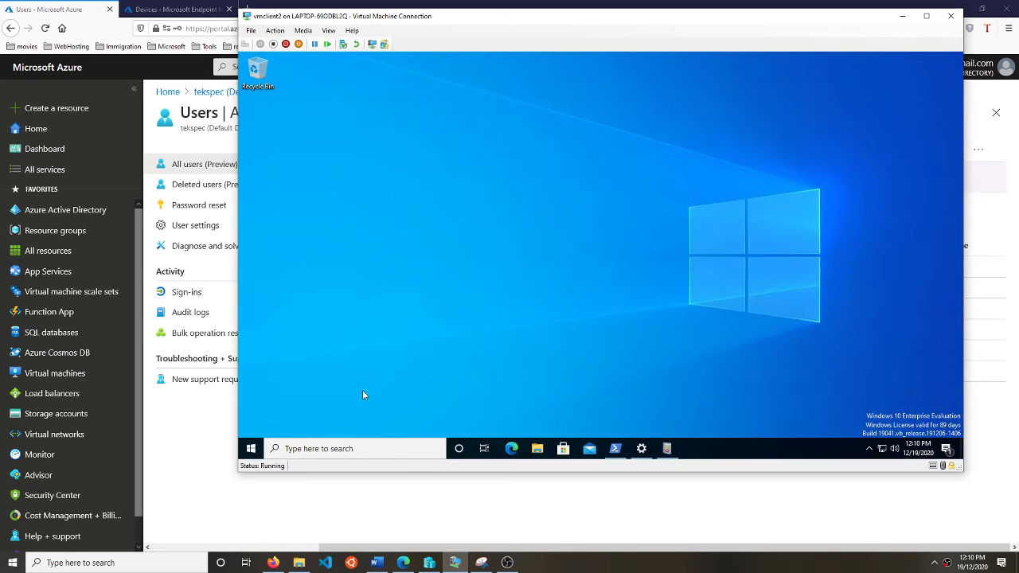
Step: Search 'certif' and open the local computer certificates console as administrator
left_click(334, 449)
type("certif")
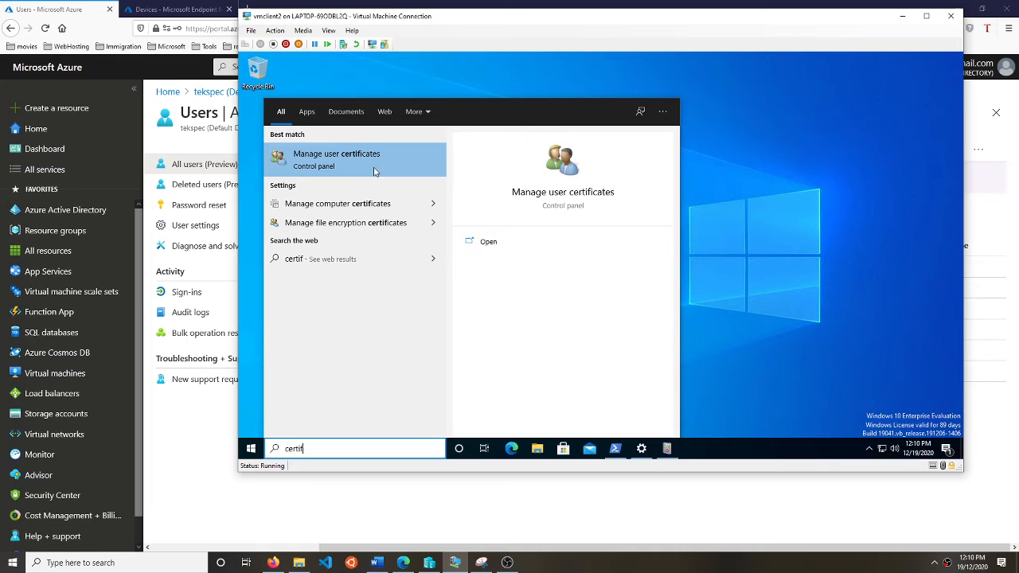
left_click(364, 204)
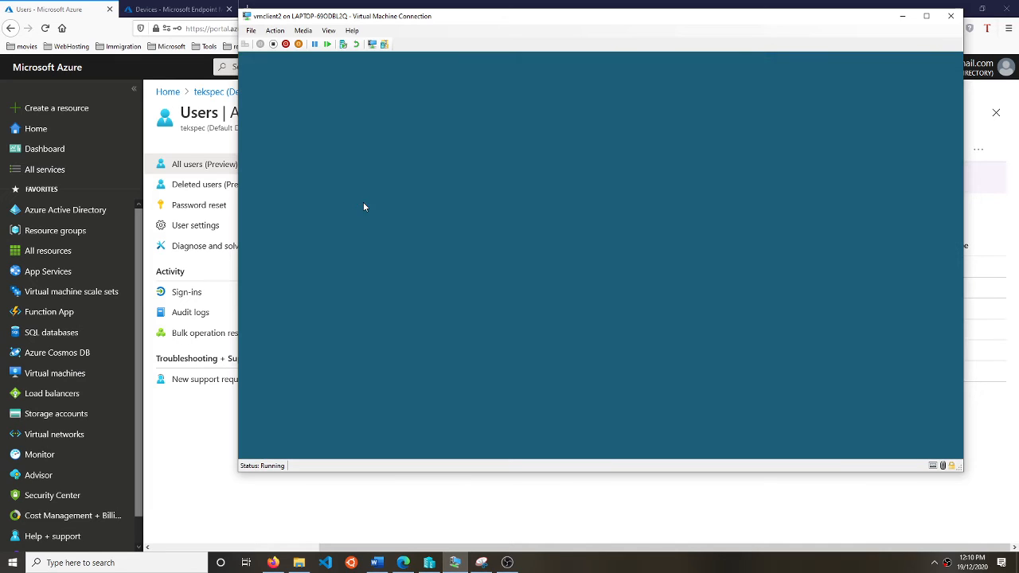
left_click(527, 319)
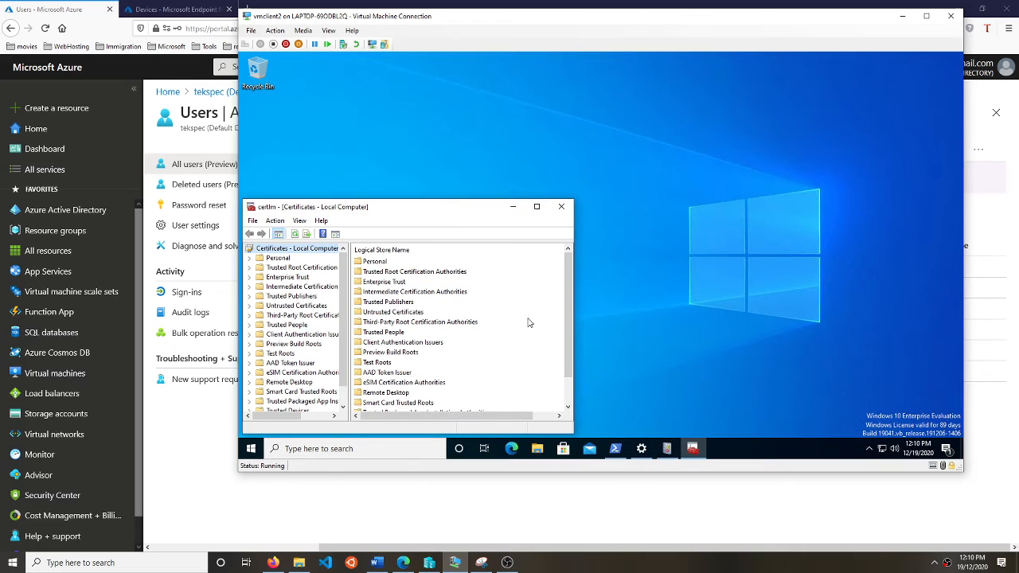
Step: Inspect the Personal store's Intune MDM Device CA and MS-Organization certificates, minimize, restore Event Viewer
left_click(249, 259)
left_click(291, 268)
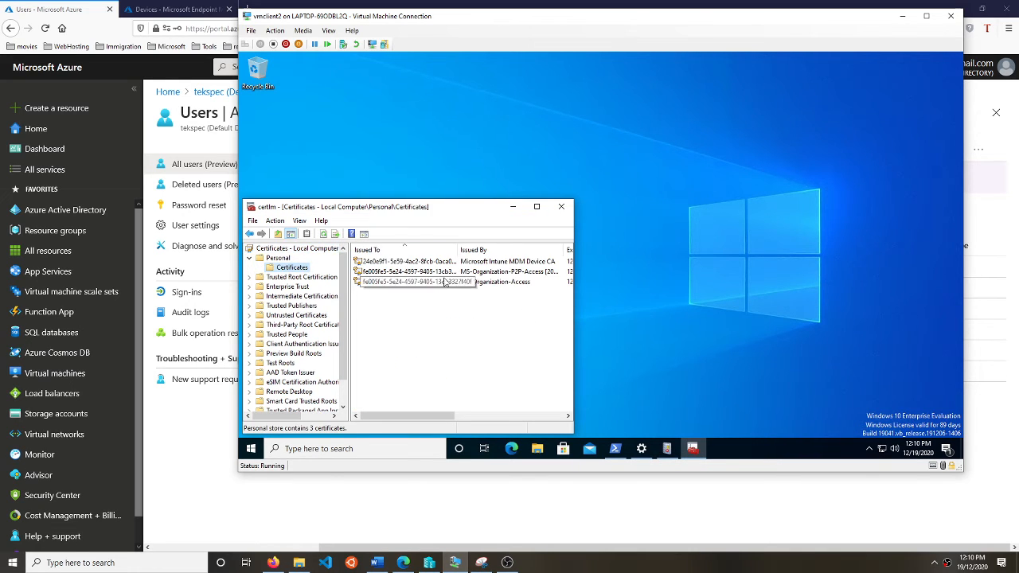
left_click_drag(574, 255, 720, 252)
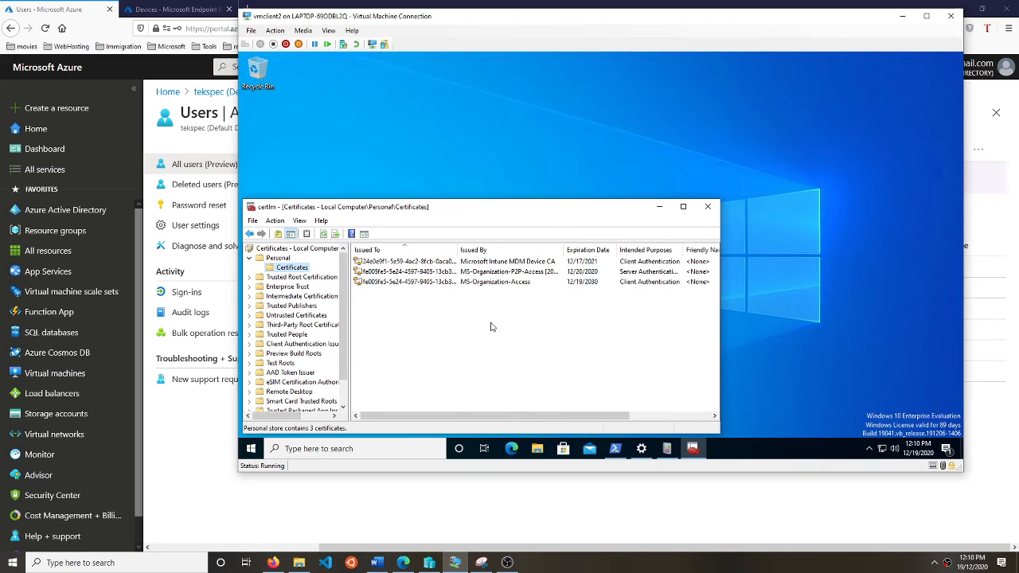
left_click(519, 264)
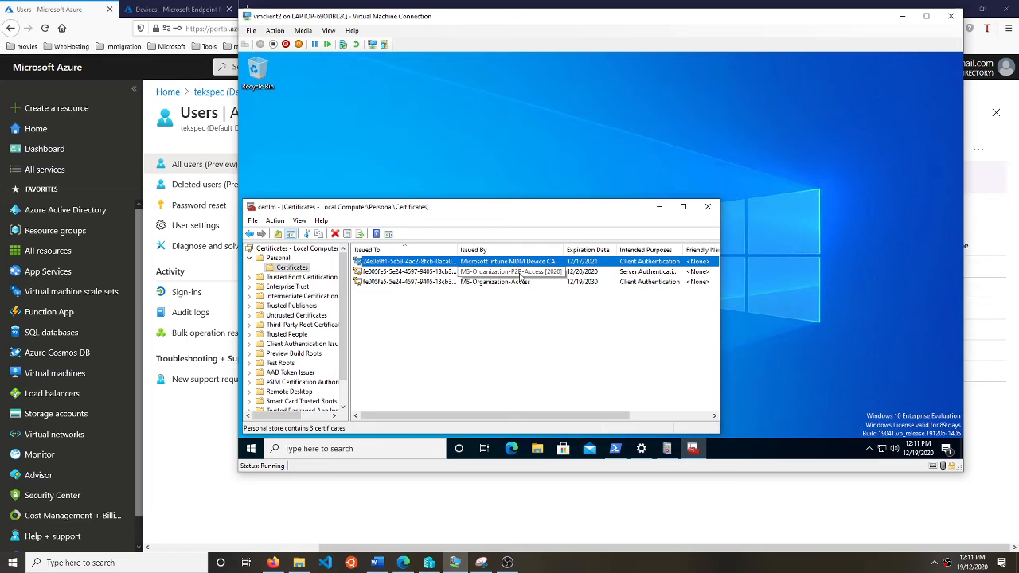
left_click(438, 273)
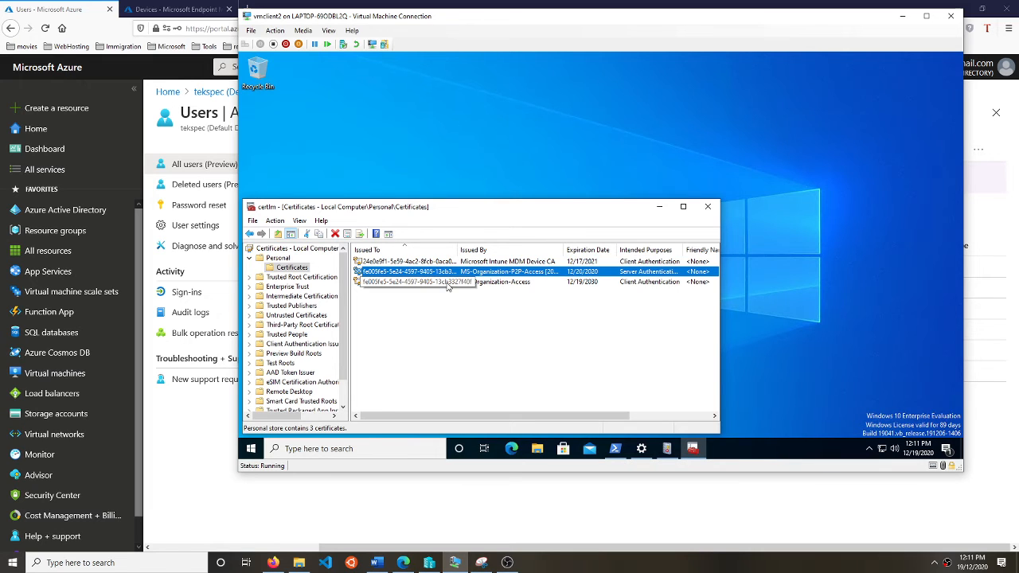
left_click(505, 284)
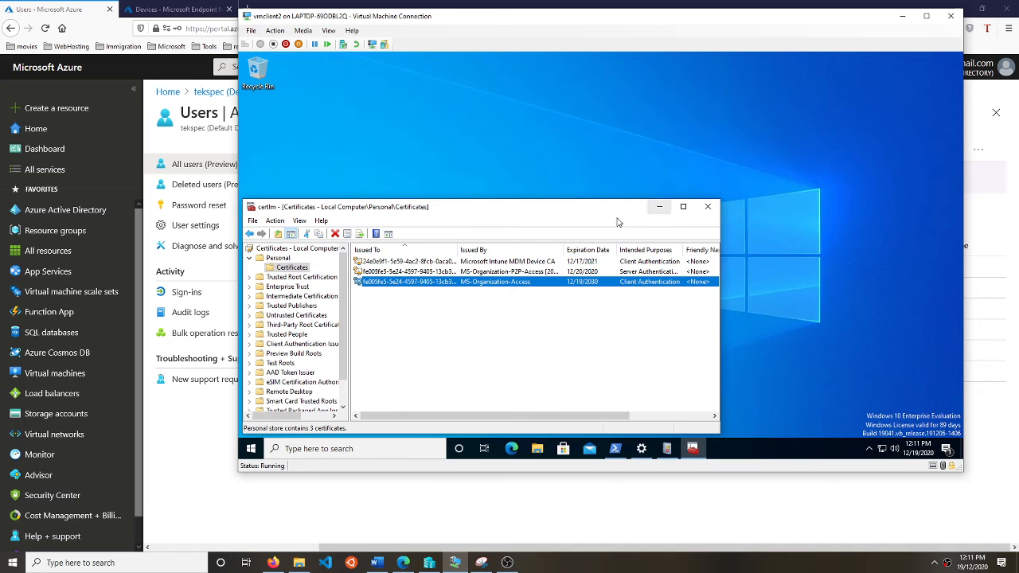
left_click_drag(591, 214, 726, 201)
left_click(794, 199)
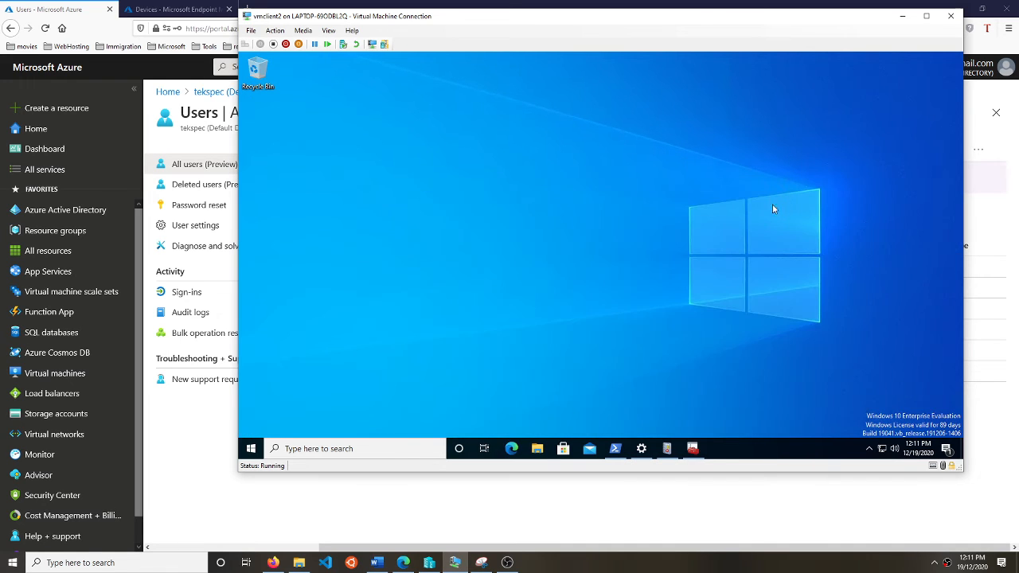
left_click(689, 448)
Step: Expand Applications and Services Logs > Microsoft > Windows and select User Device Registration
left_click(667, 449)
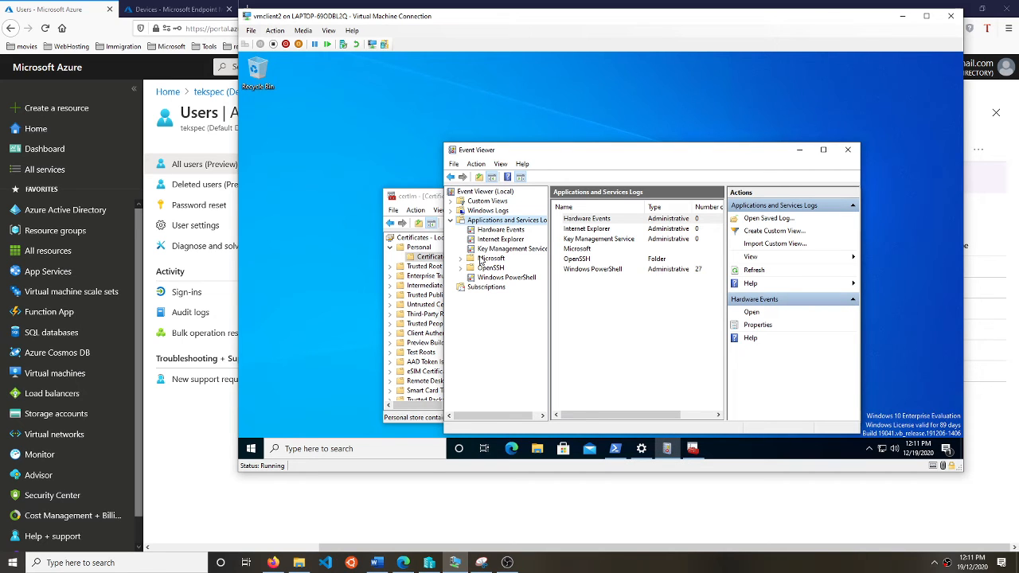
left_click(462, 259)
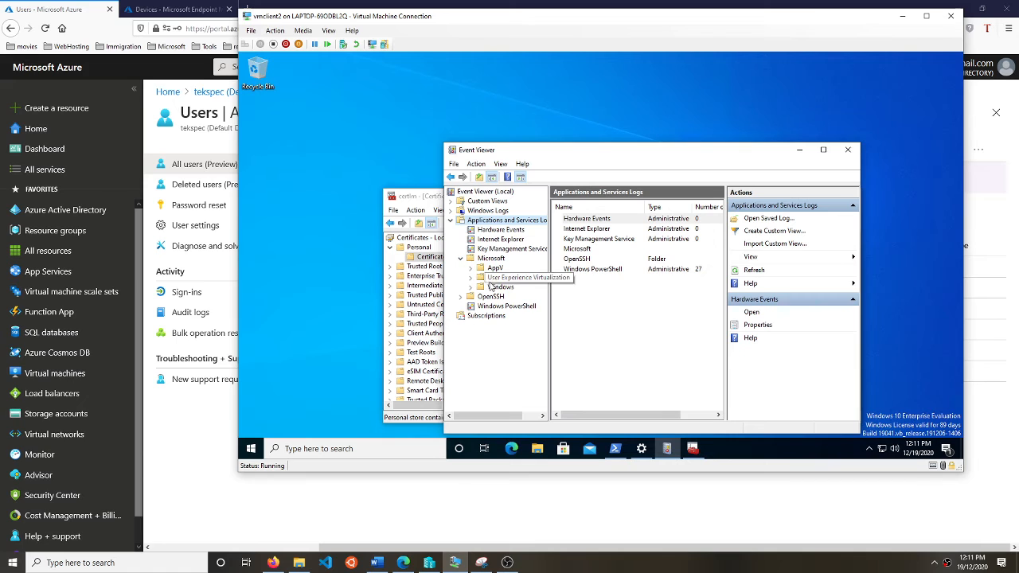
left_click(471, 288)
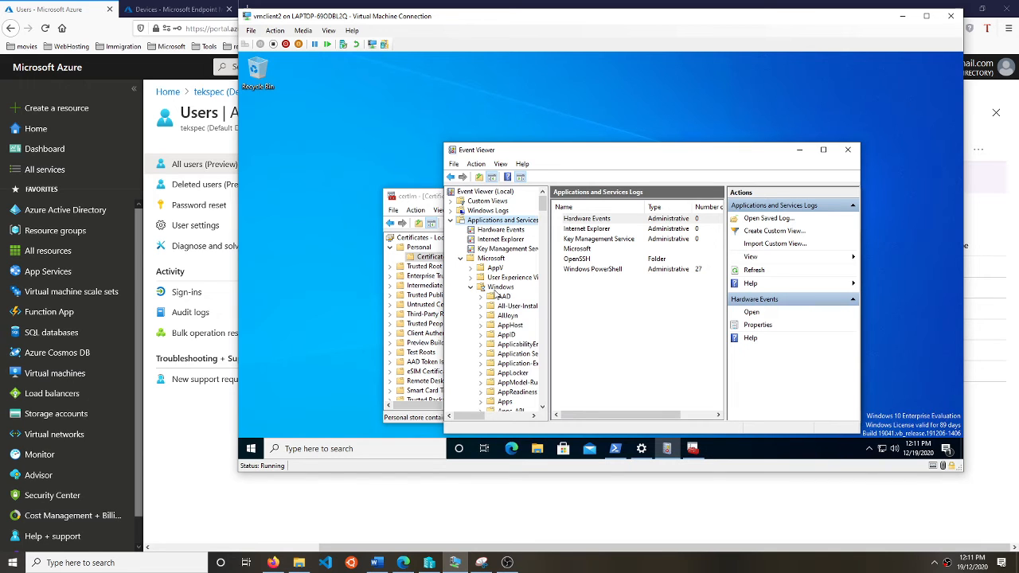
scroll(513, 318, "down", 4)
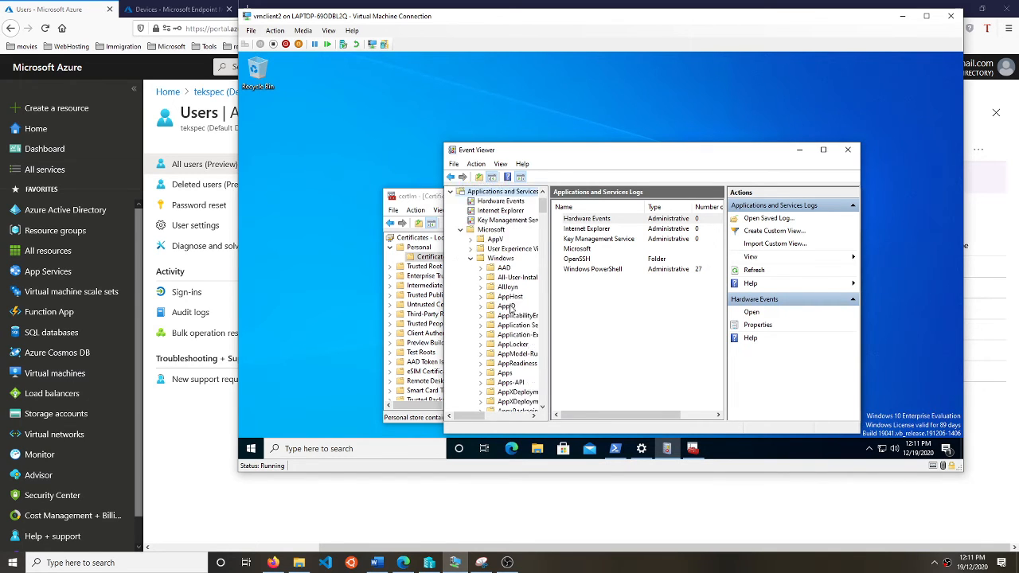
scroll(512, 344, "down", 20)
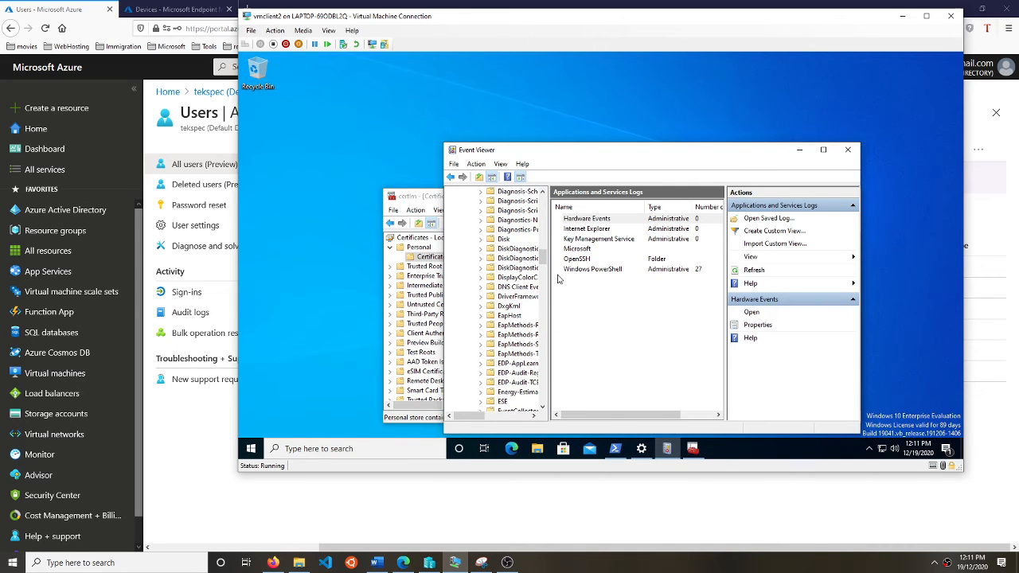
left_click_drag(550, 277, 670, 283)
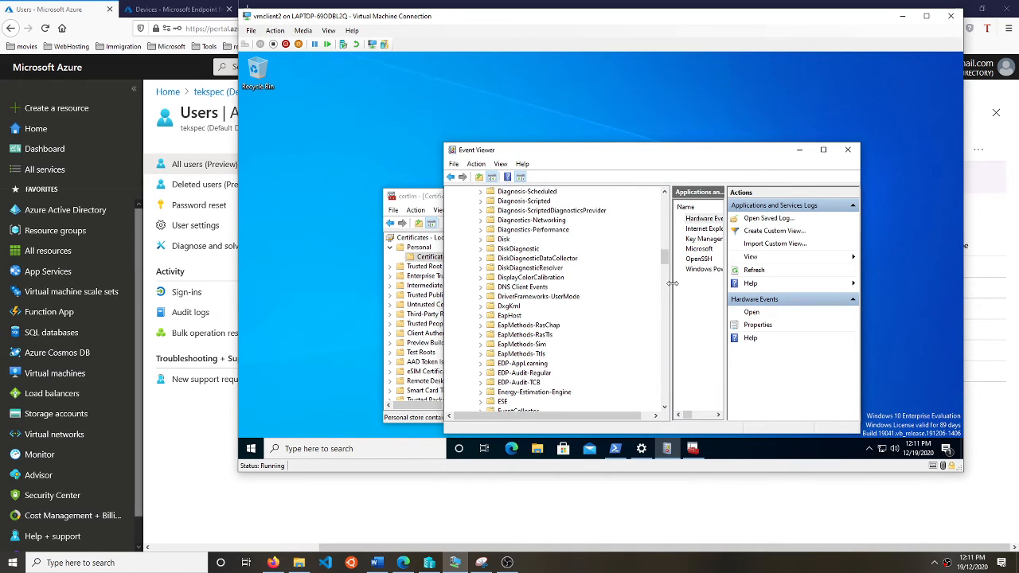
scroll(549, 310, "down", 8)
scroll(533, 317, "down", 15)
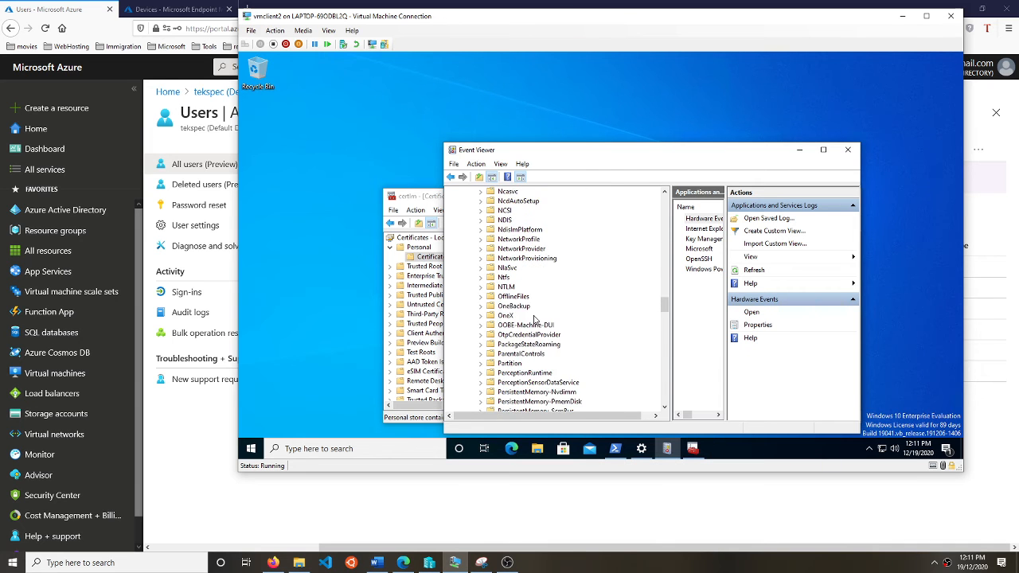
scroll(531, 321, "down", 20)
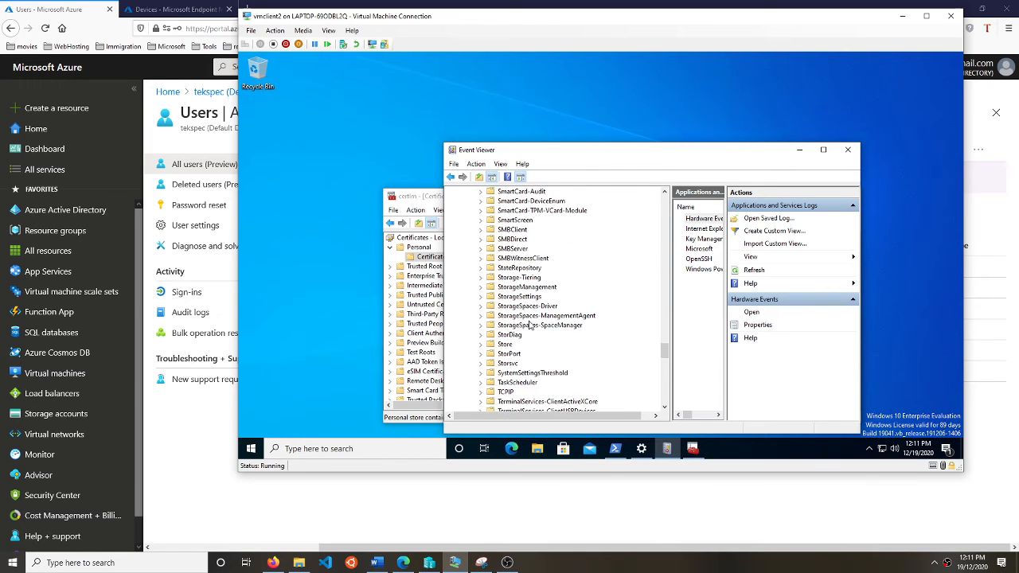
scroll(527, 329, "down", 9)
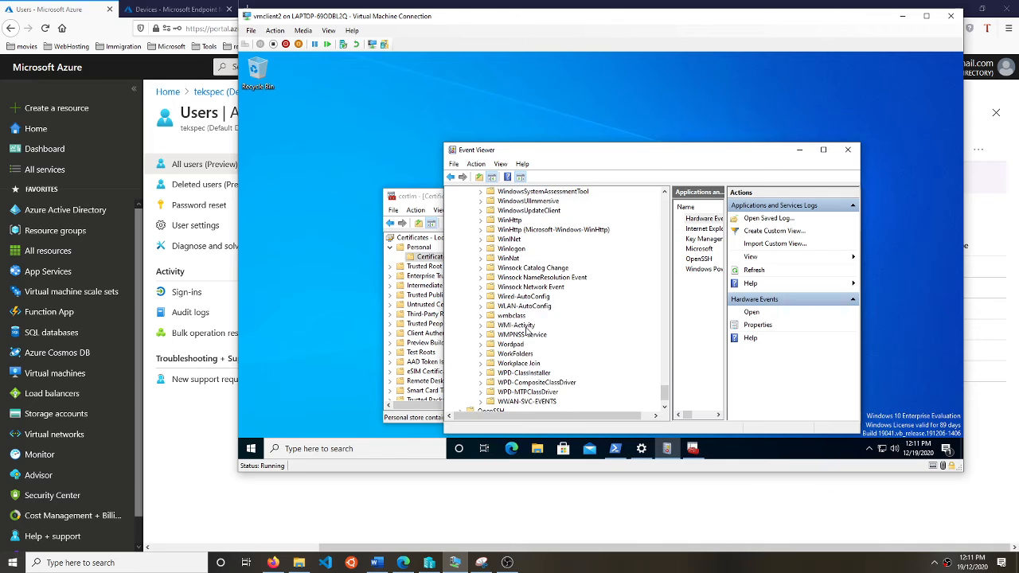
scroll(527, 331, "up", 8)
scroll(526, 330, "up", 3)
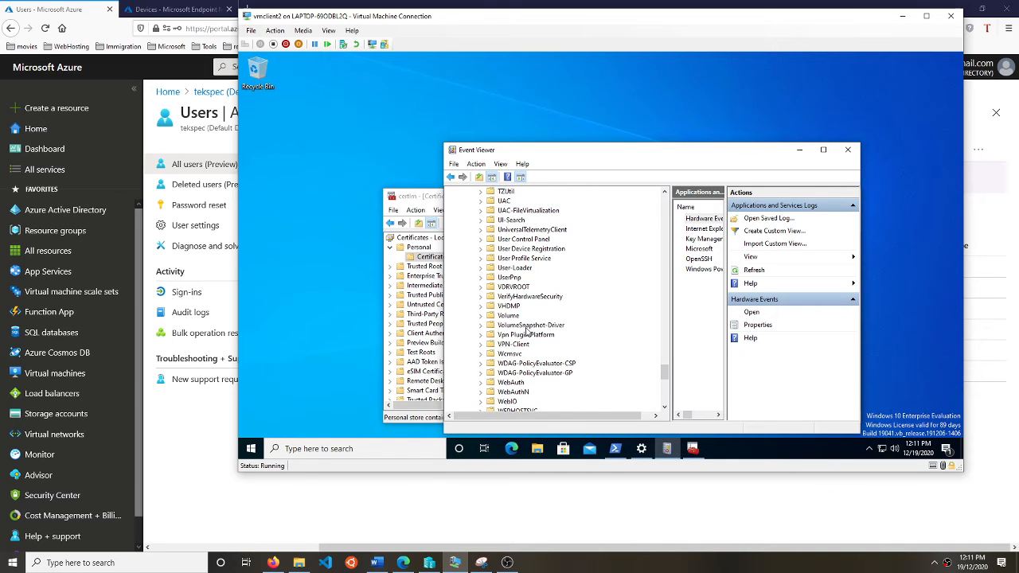
left_click(529, 248)
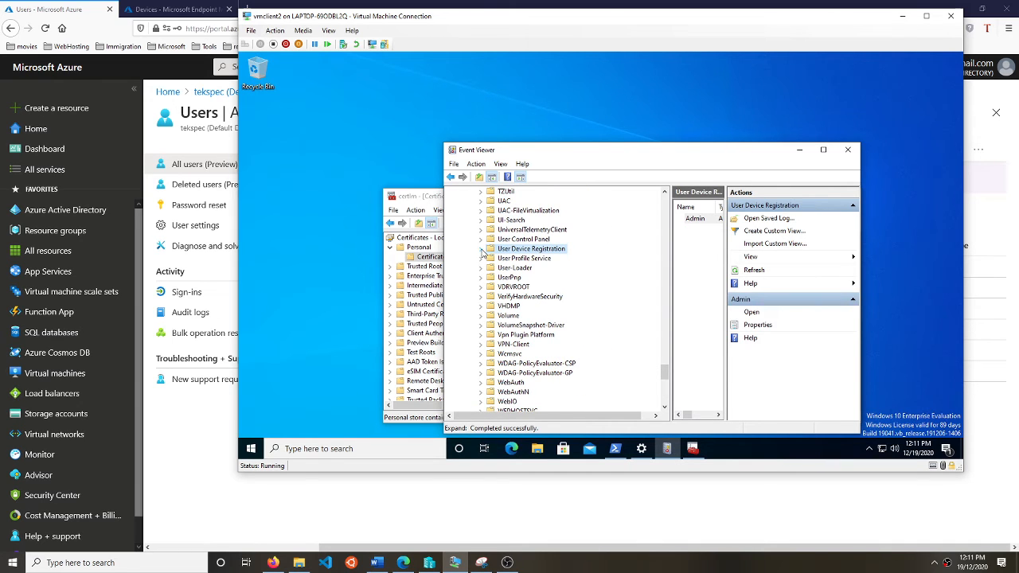
left_click(481, 249)
Step: Open the User Device Registration Admin log and read events 257 and 242
left_click(516, 258)
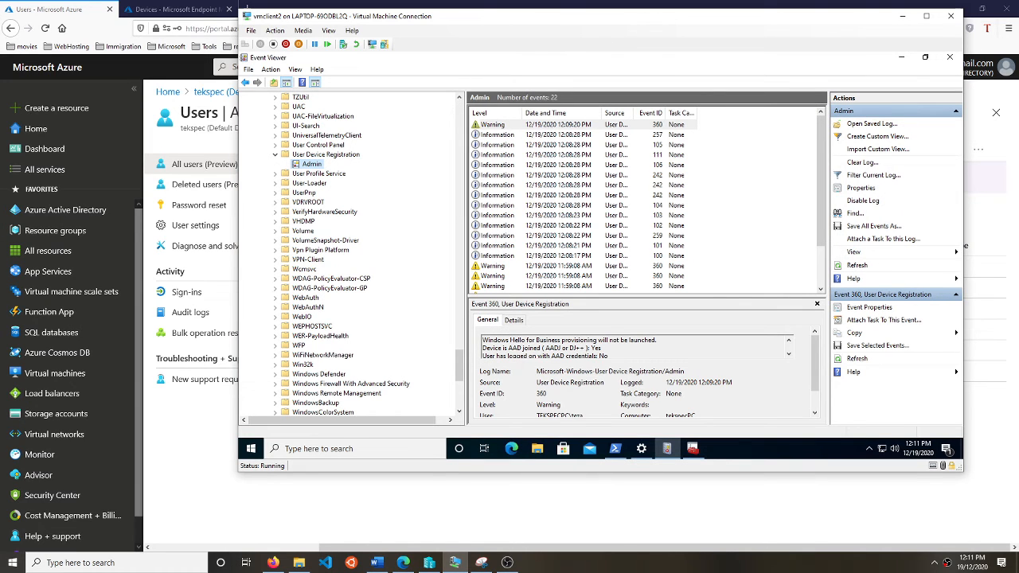
scroll(649, 390, "down", 2)
scroll(611, 398, "up", 2)
left_click(515, 135)
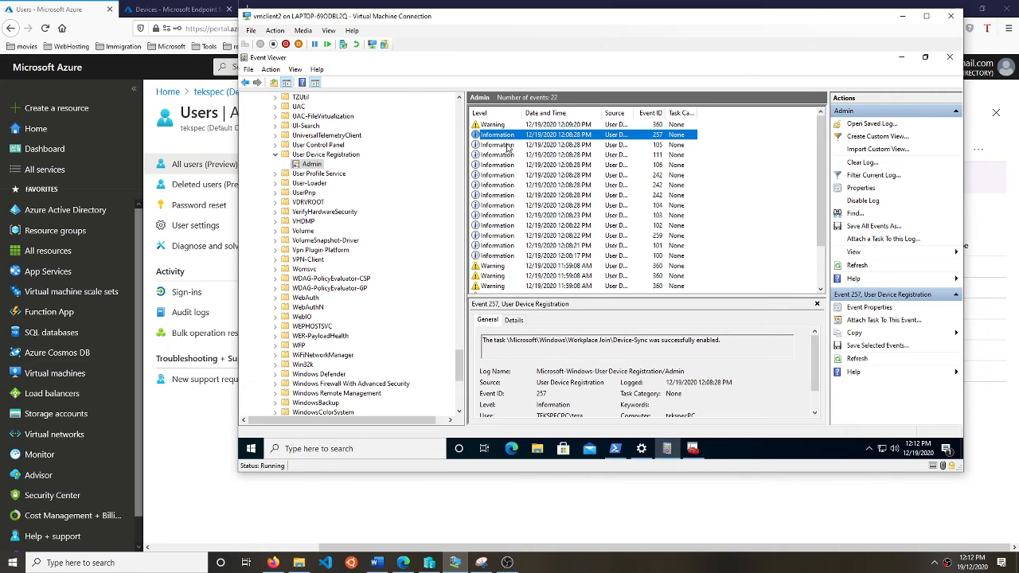
left_click(512, 182)
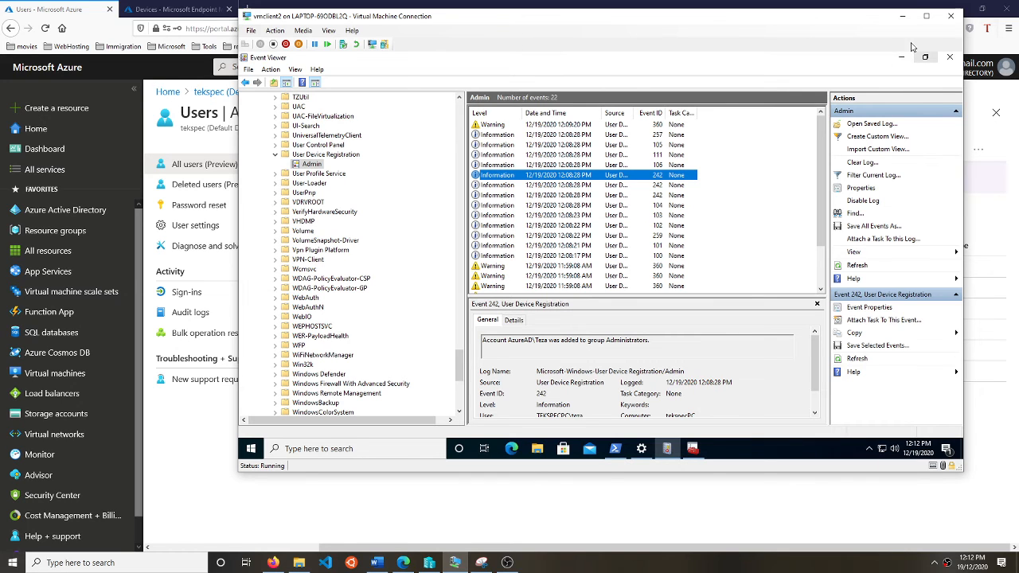
Step: Navigate from the Azure Users list to the tekspec directory's Devices page
left_click(407, 520)
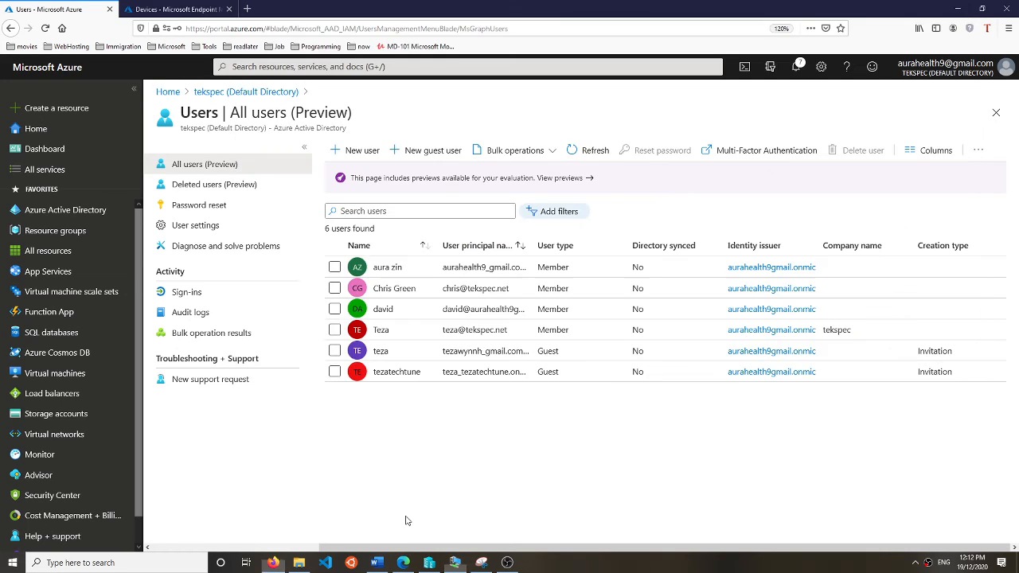
left_click(463, 565)
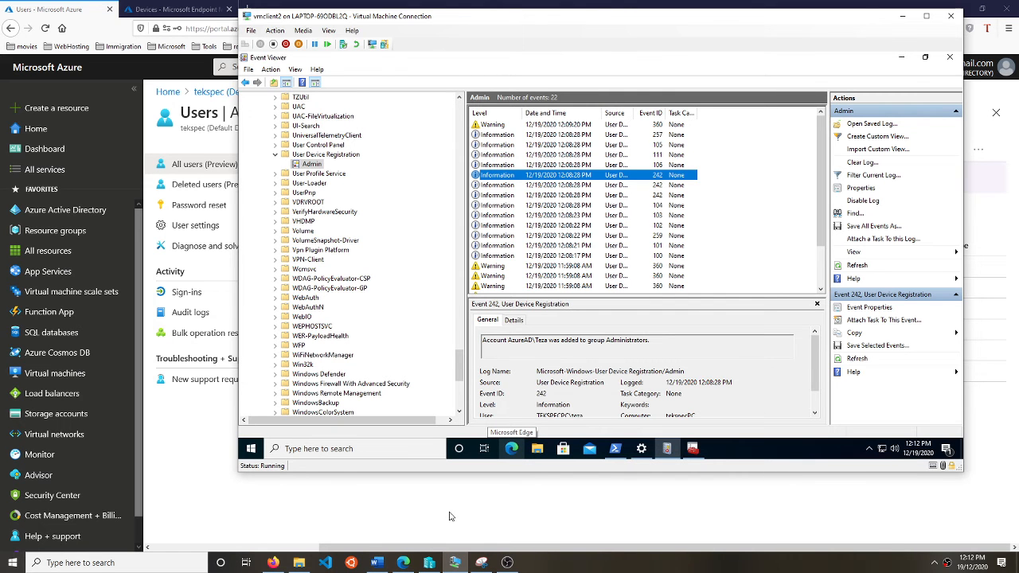
left_click(473, 501)
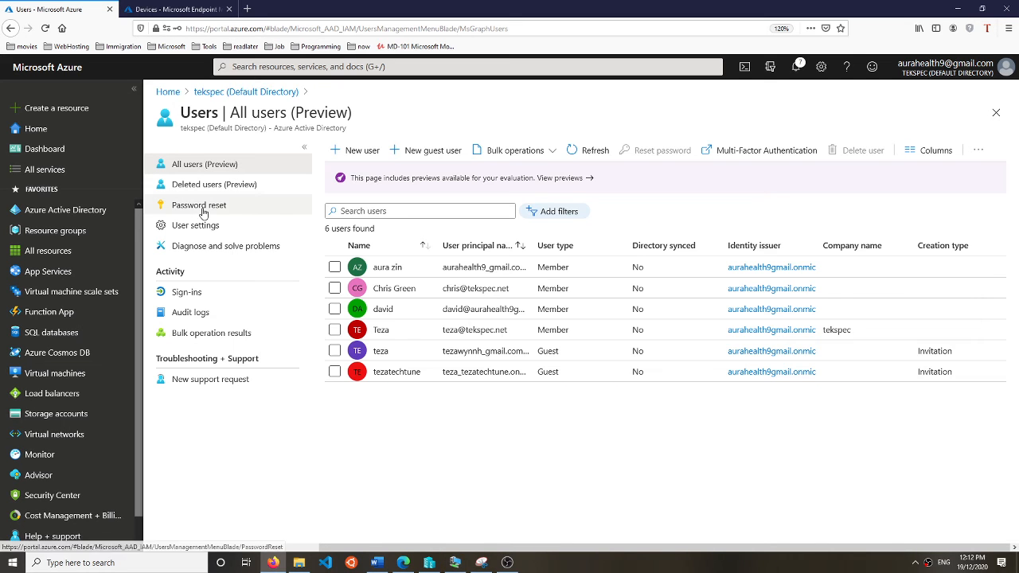
left_click(248, 92)
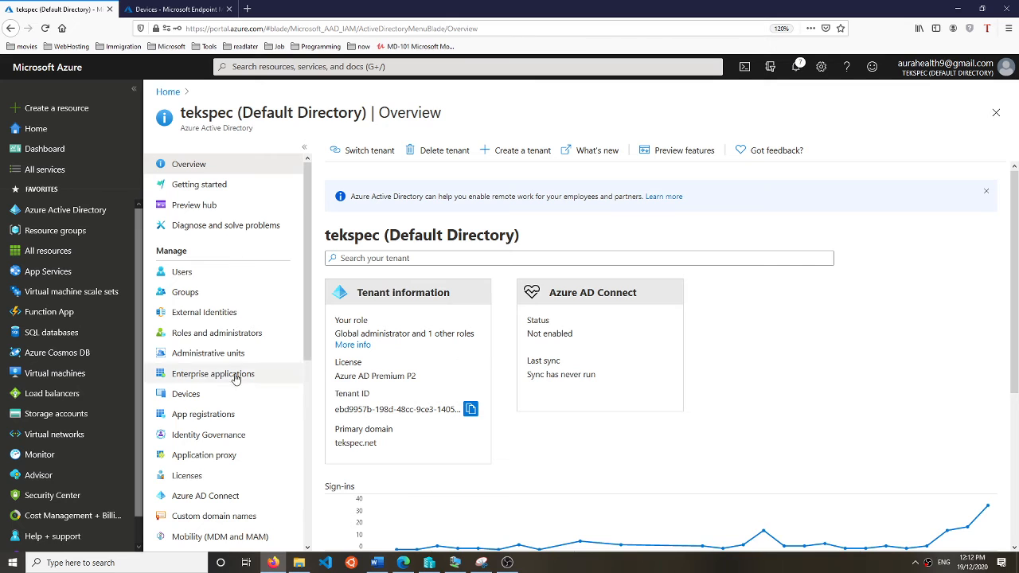
left_click(206, 386)
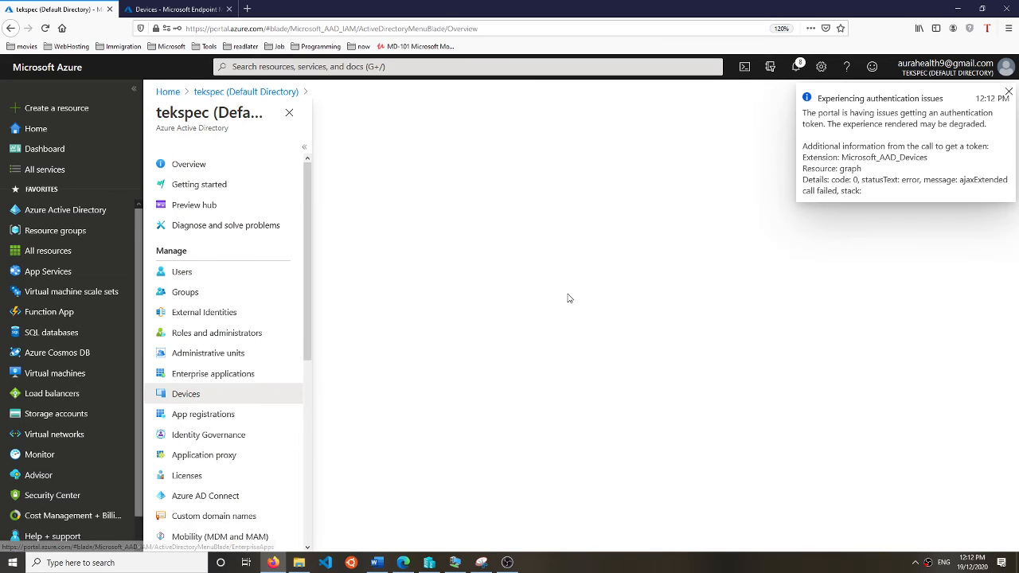
Step: In the VM, minimize Event Viewer and start typing whoami in PowerShell
left_click(455, 562)
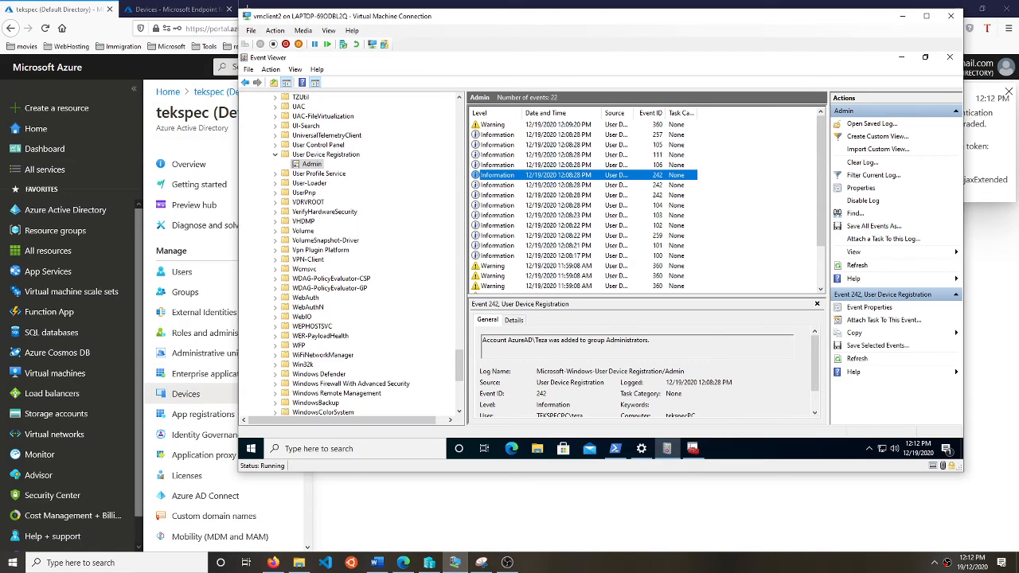
left_click(901, 56)
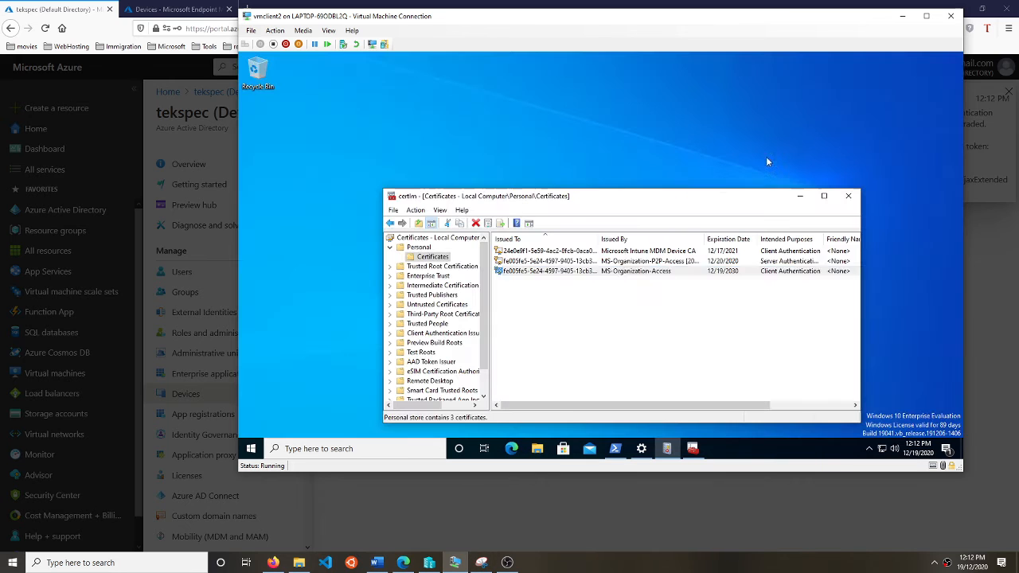
left_click(614, 448)
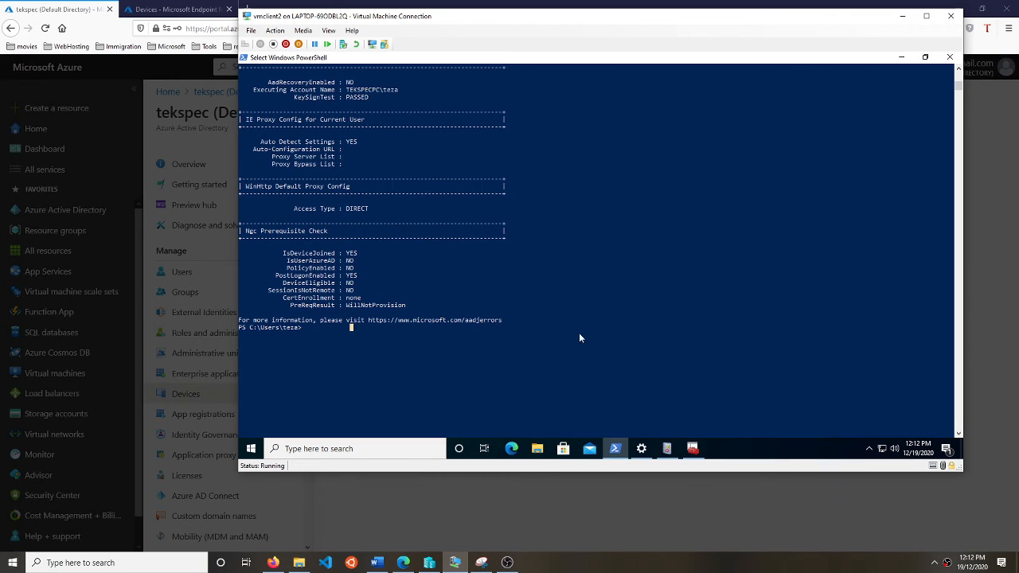
type("whoami")
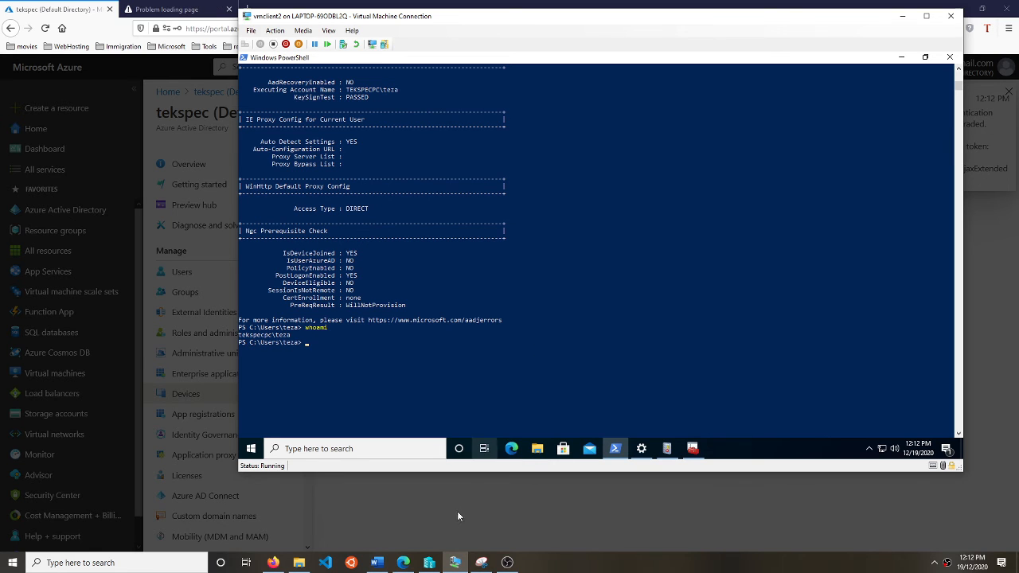
Step: Refresh the Azure portal after the connection error
left_click(458, 509)
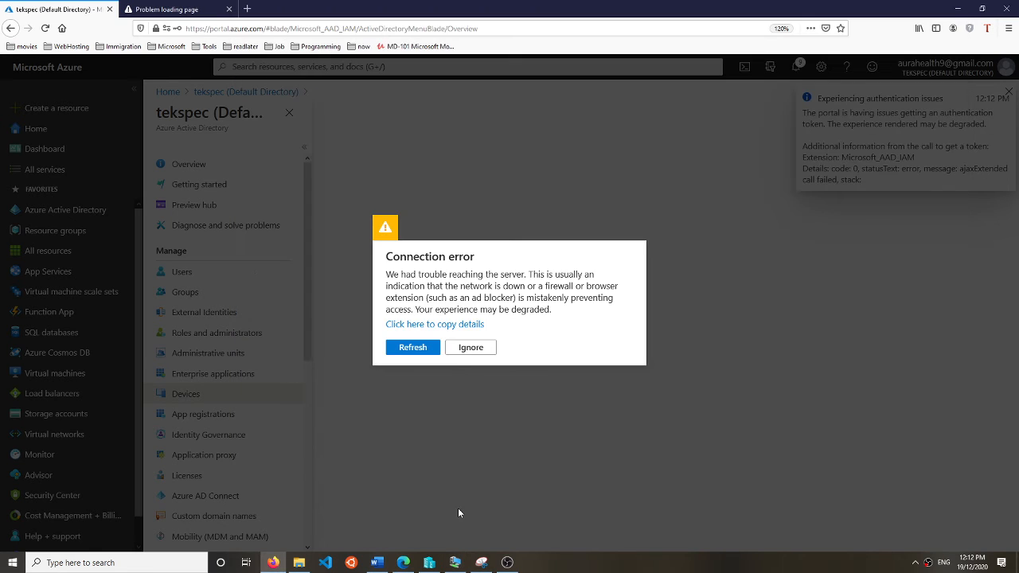
left_click(412, 348)
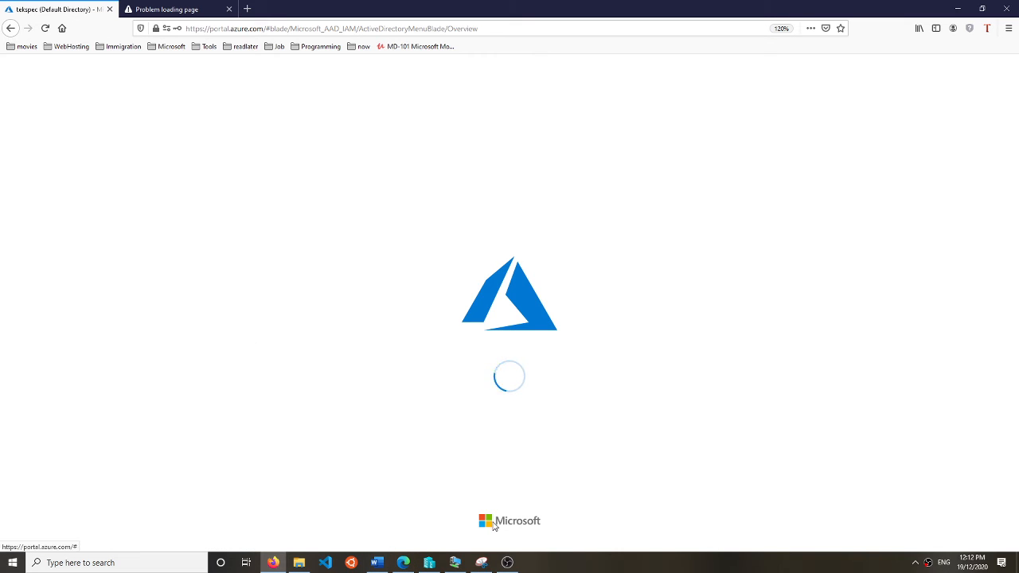
mouse_move(462, 561)
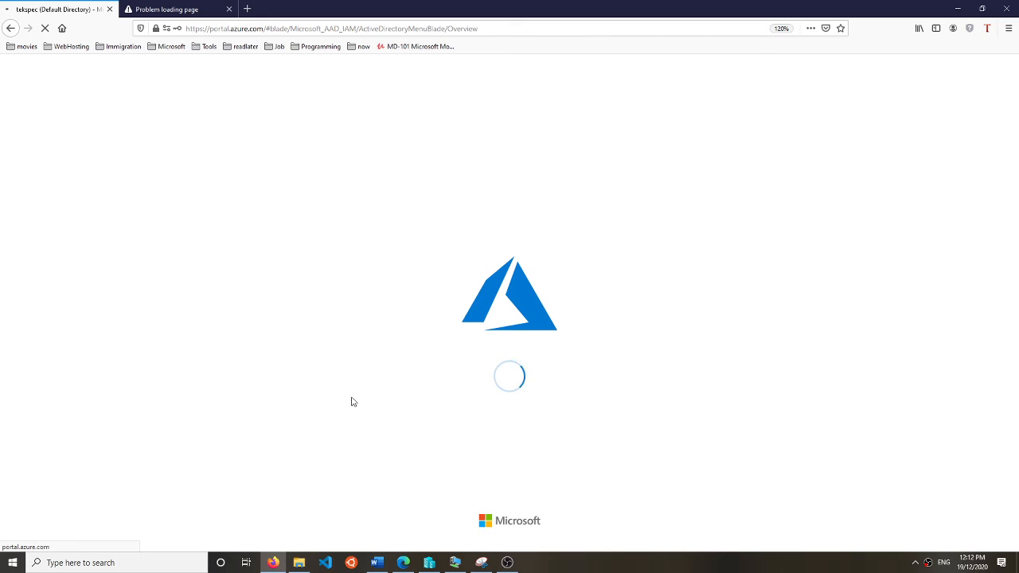
Step: Bring the browser forward and switch to the first tab showing the Azure AD overview
left_click(508, 563)
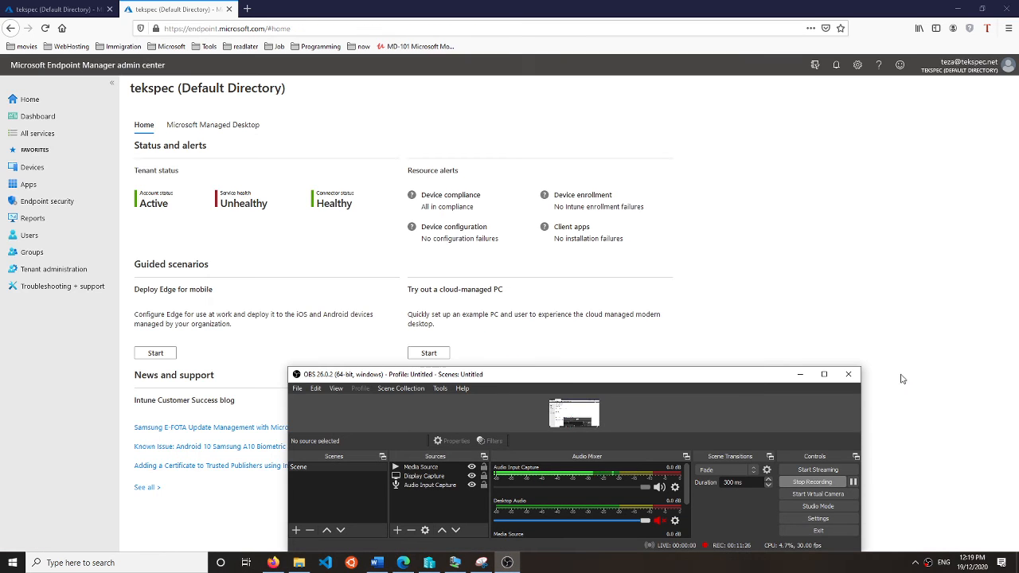
left_click(906, 359)
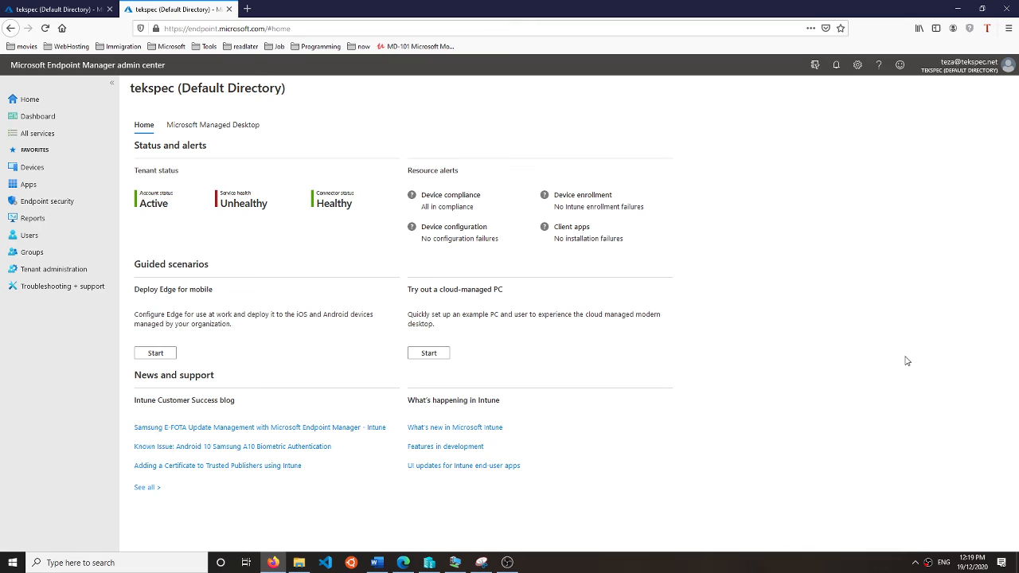
left_click(57, 9)
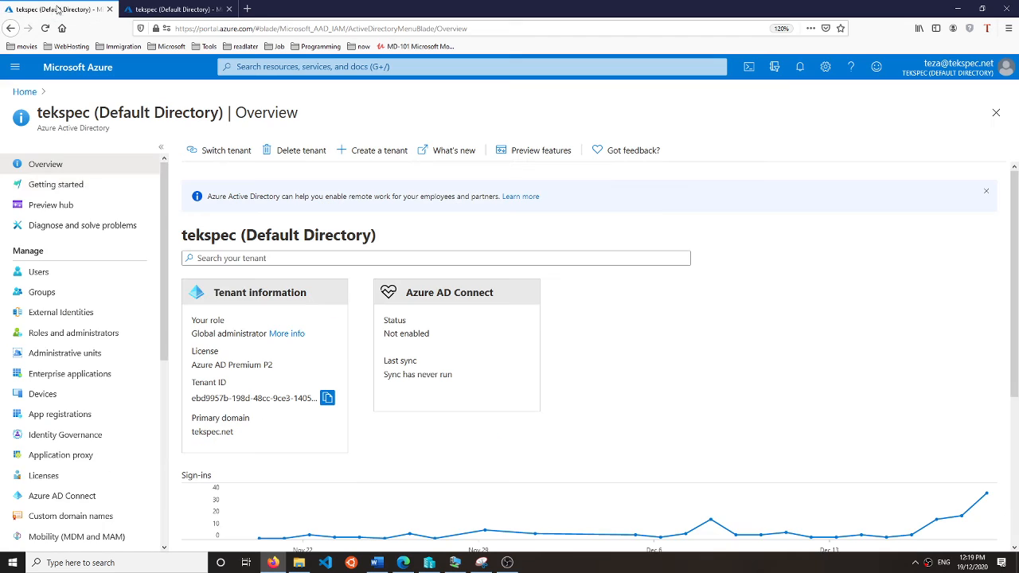
Step: Sign in to the VM as Other user with the work account's user name and password
left_click(466, 563)
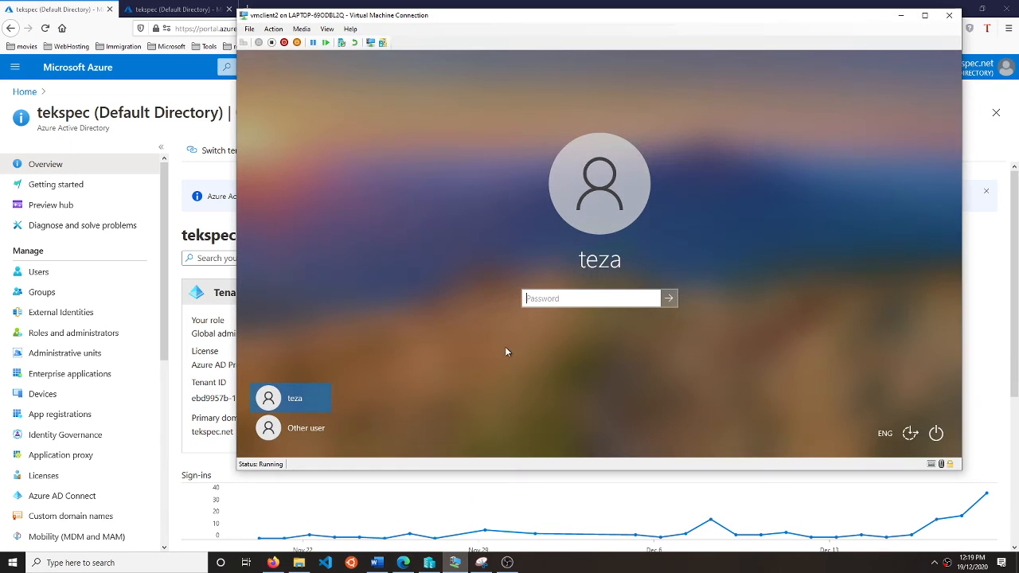
left_click(312, 407)
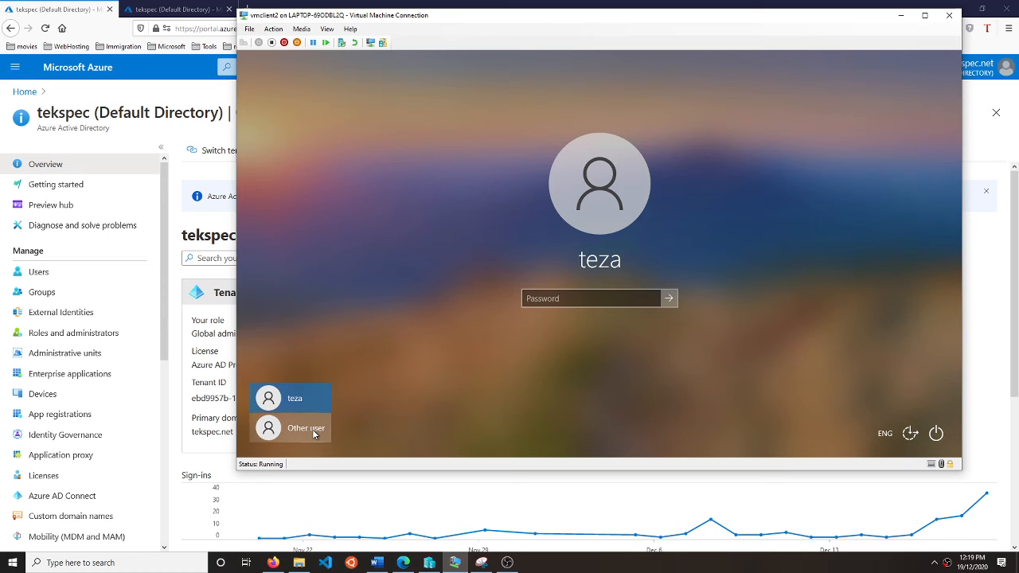
left_click(312, 429)
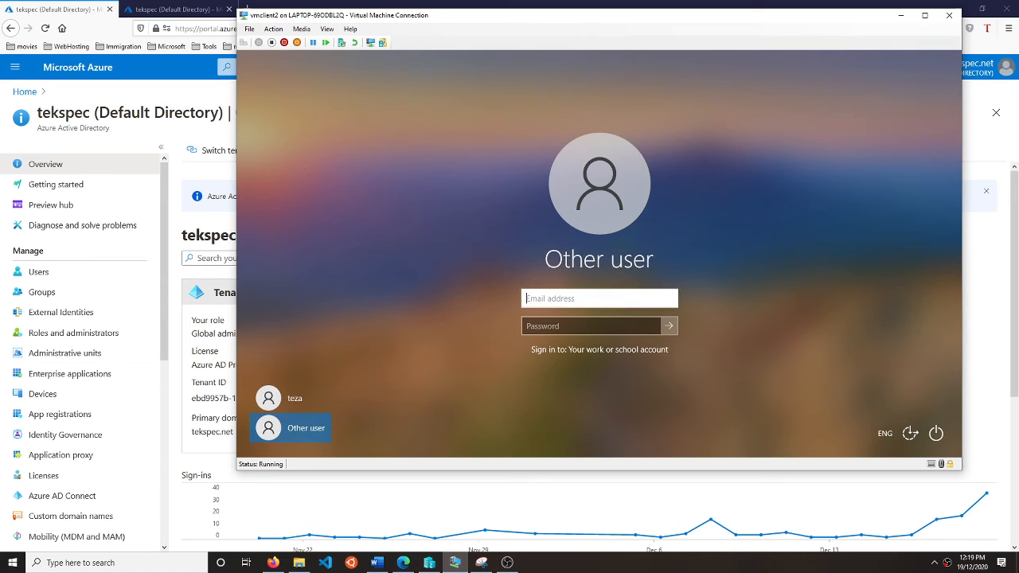
key("Tab")
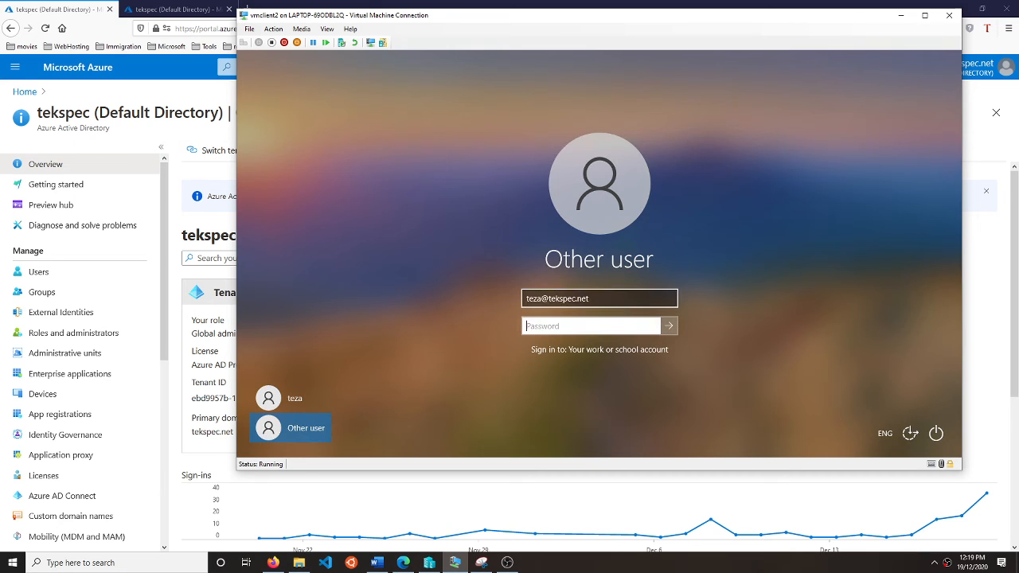
type("*")
key("Return")
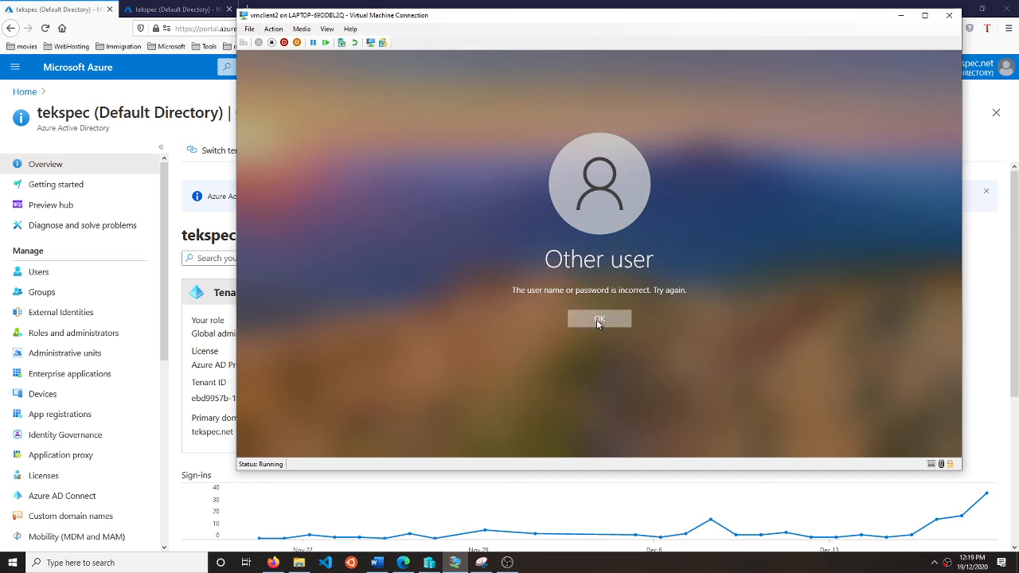
Step: Dismiss the incorrect-password error and submit the correct account password
left_click(598, 319)
type("*")
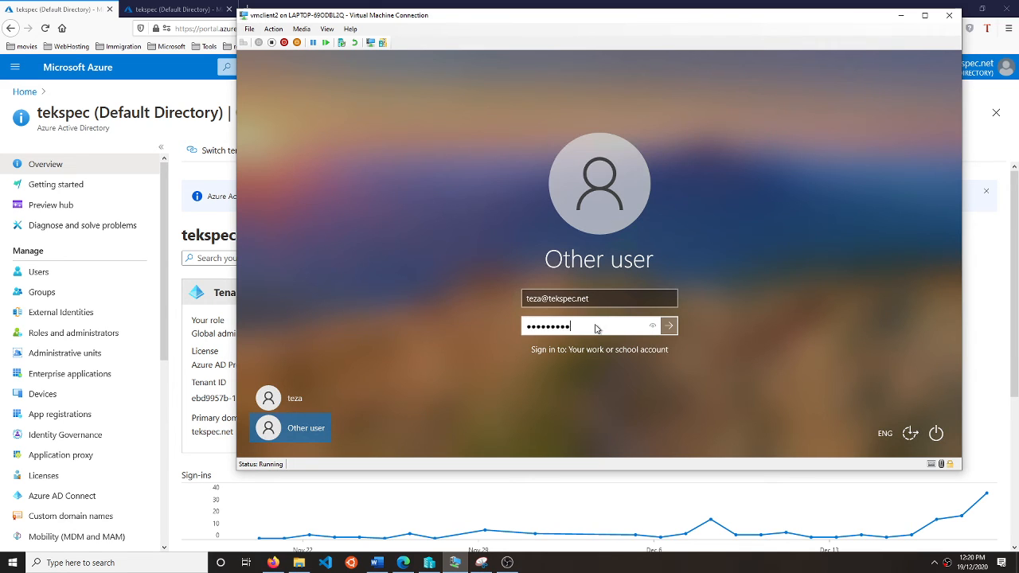
type("********")
key("Return")
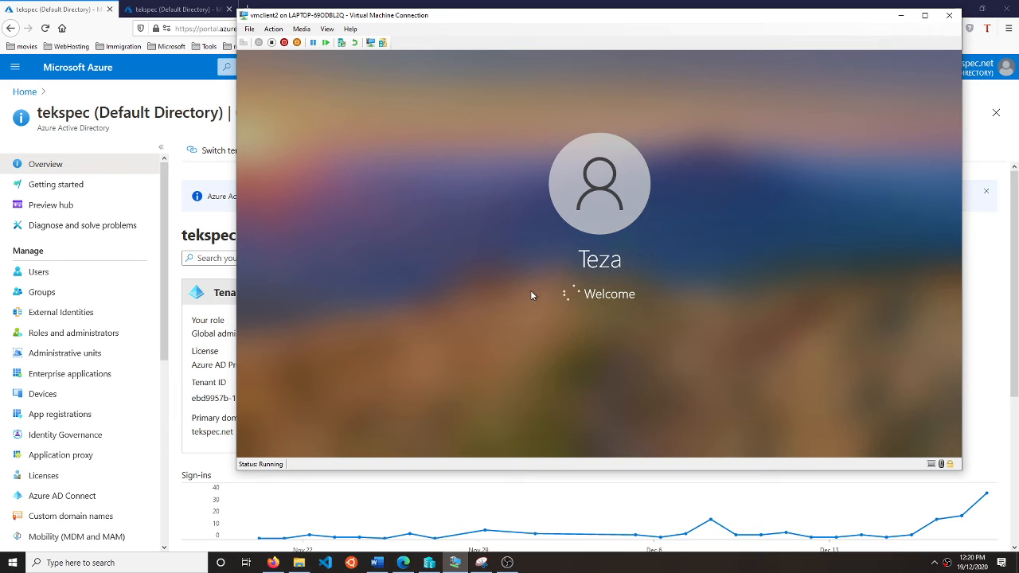
left_click_drag(653, 20, 655, 22)
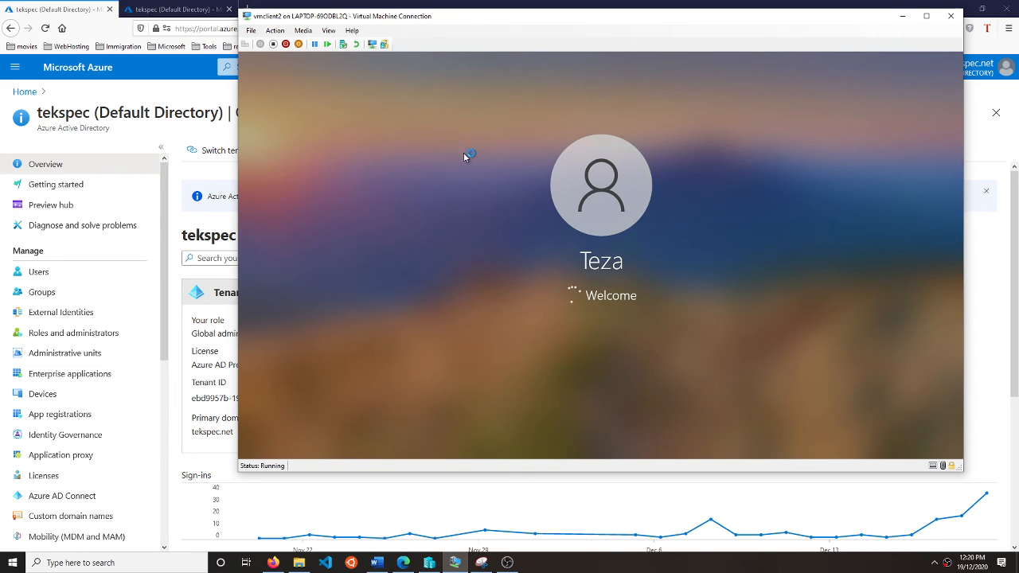
left_click(212, 135)
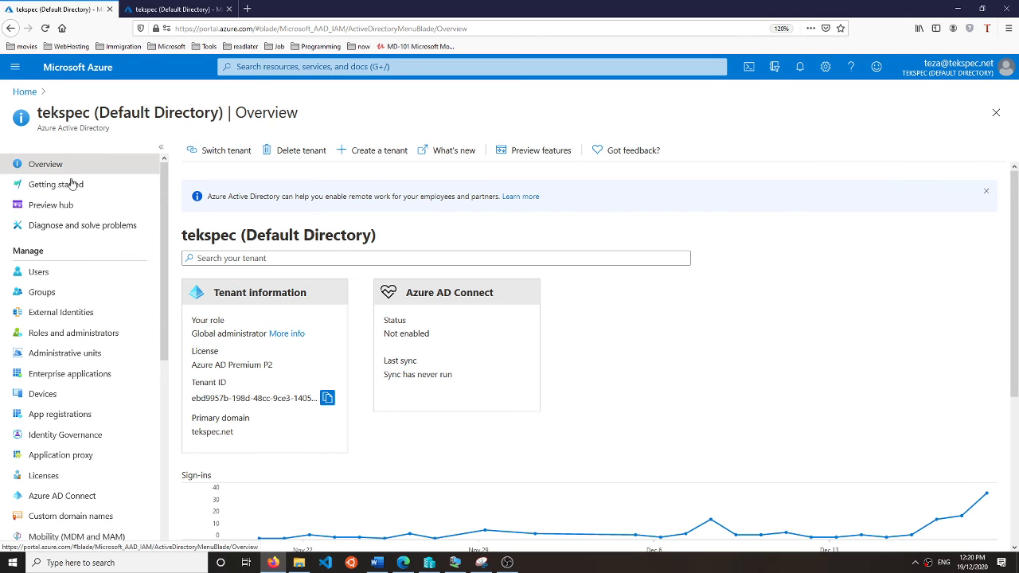
Step: Open All devices and verify TEKSPECPC is Azure AD joined, Intune-managed and compliant
left_click(48, 395)
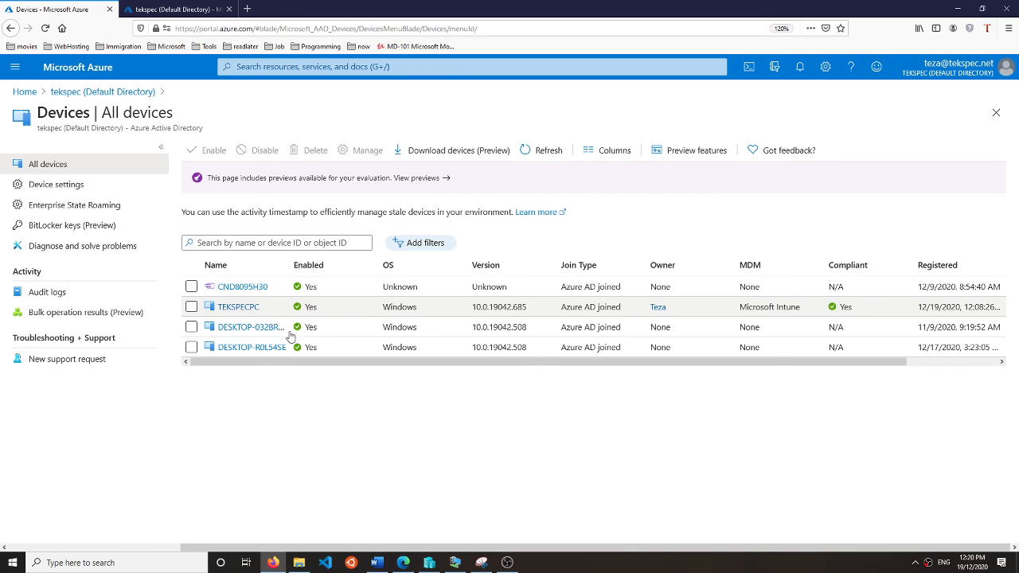
left_click(454, 562)
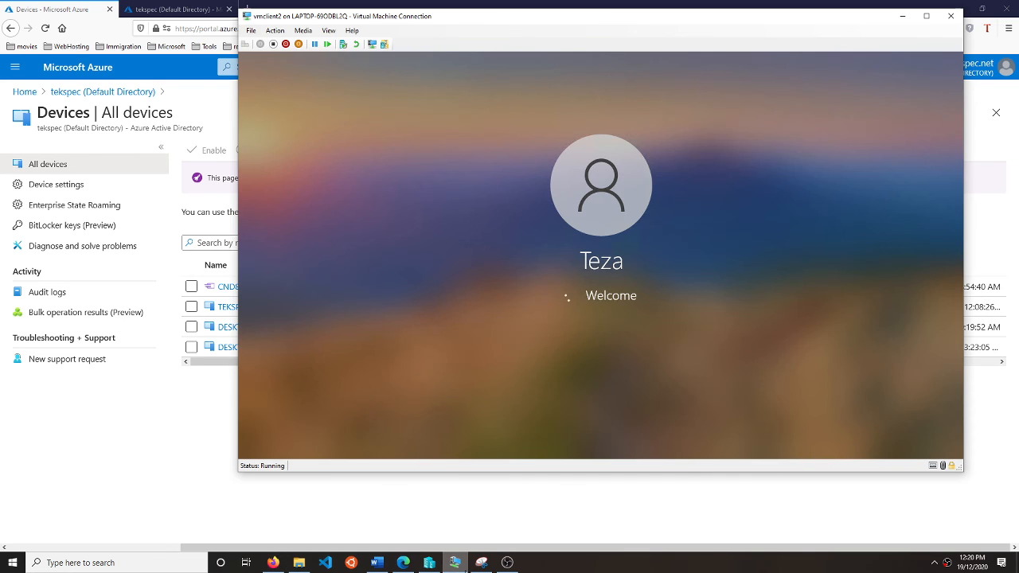
left_click(191, 414)
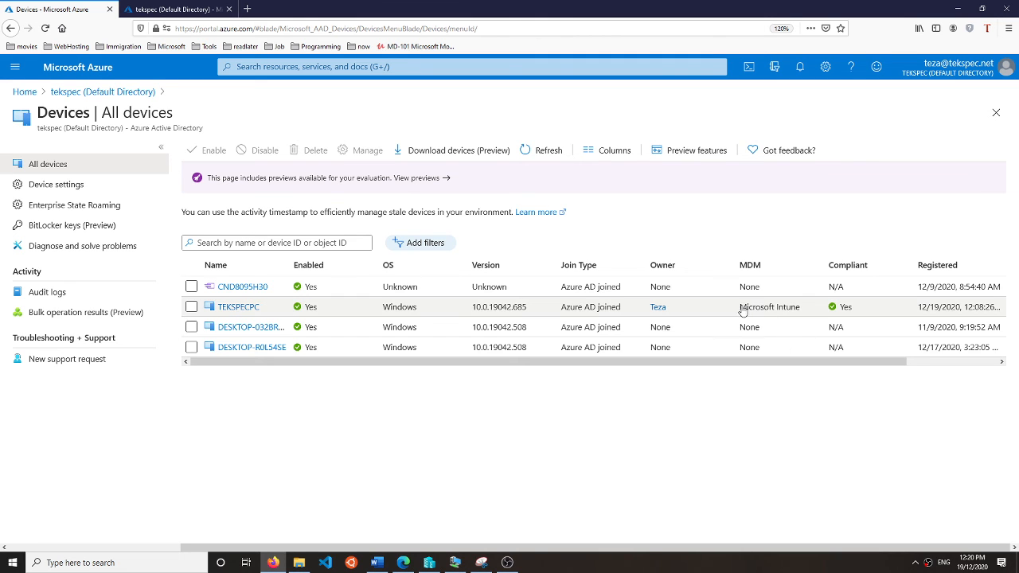
left_click(163, 10)
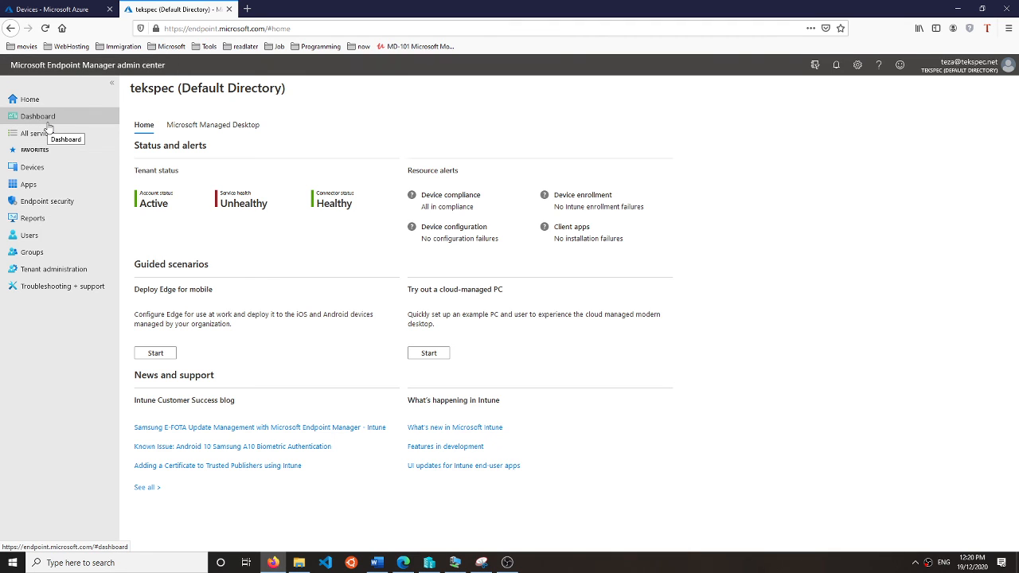
Step: Filter Intune devices to Windows and open the TEKSPECPC device details
left_click(38, 174)
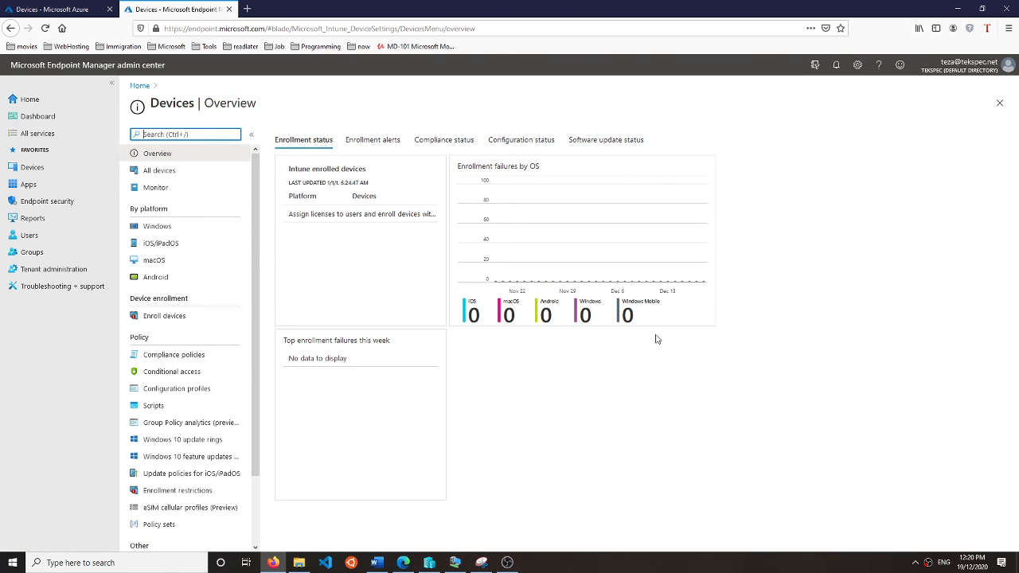
left_click(173, 226)
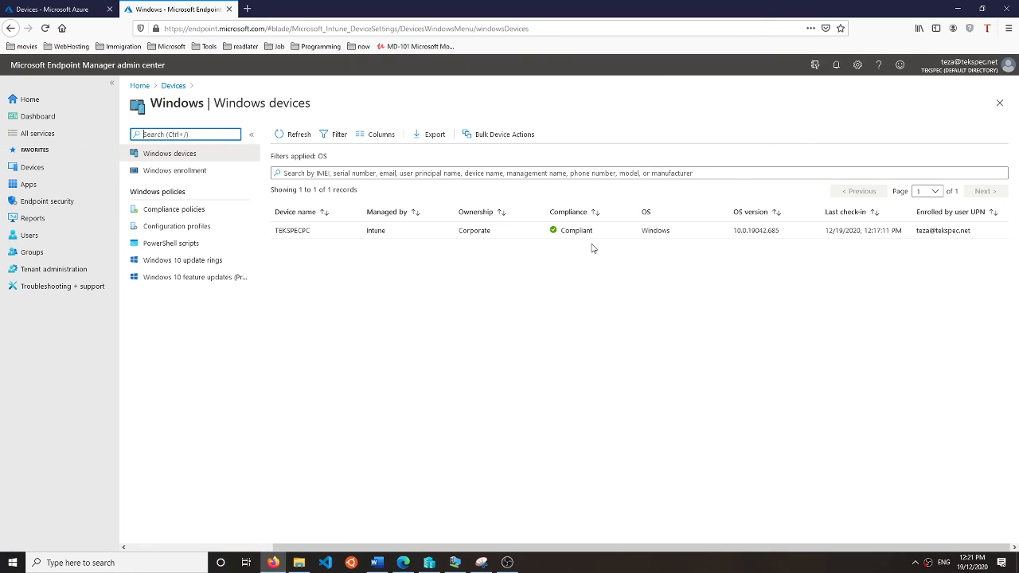
left_click(385, 231)
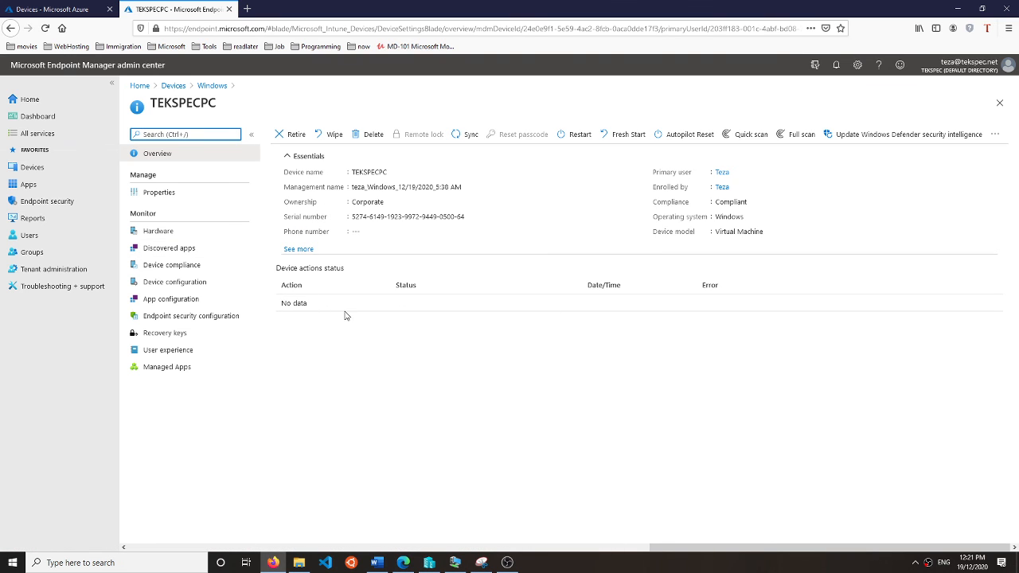
Step: Return to the Windows devices list, select TEKSPECPC, and switch to the VM's signed-in desktop
left_click(213, 86)
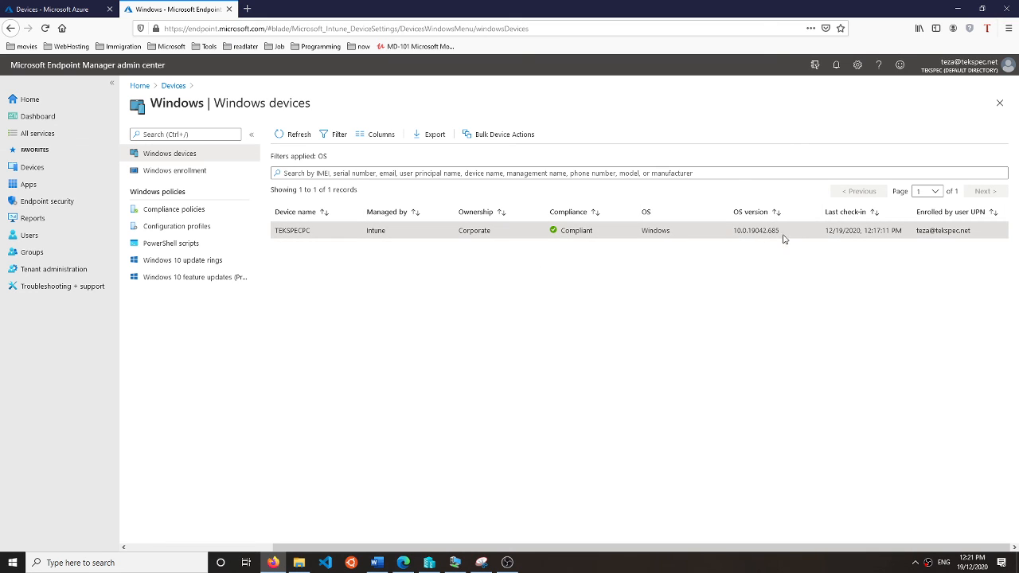
left_click(957, 243)
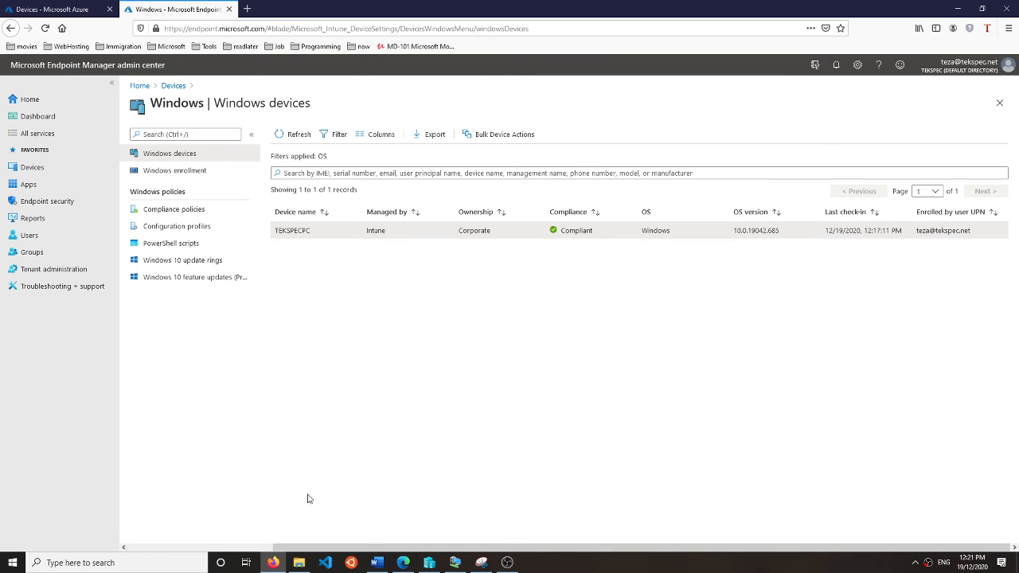
left_click(455, 562)
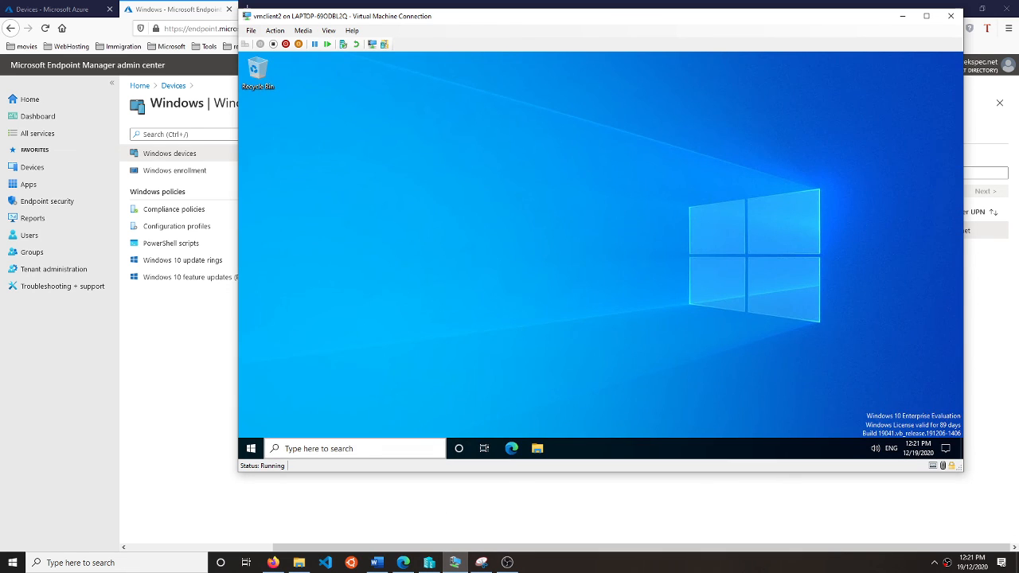
Step: Bring the Windows devices list forward, then raise OBS Studio over it to end recording
left_click(170, 337)
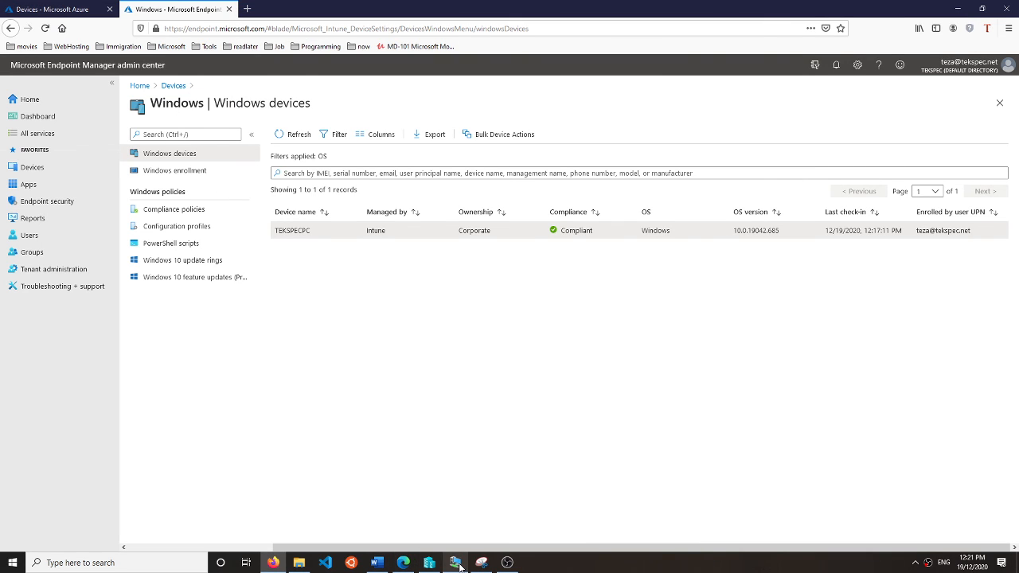
mouse_move(459, 567)
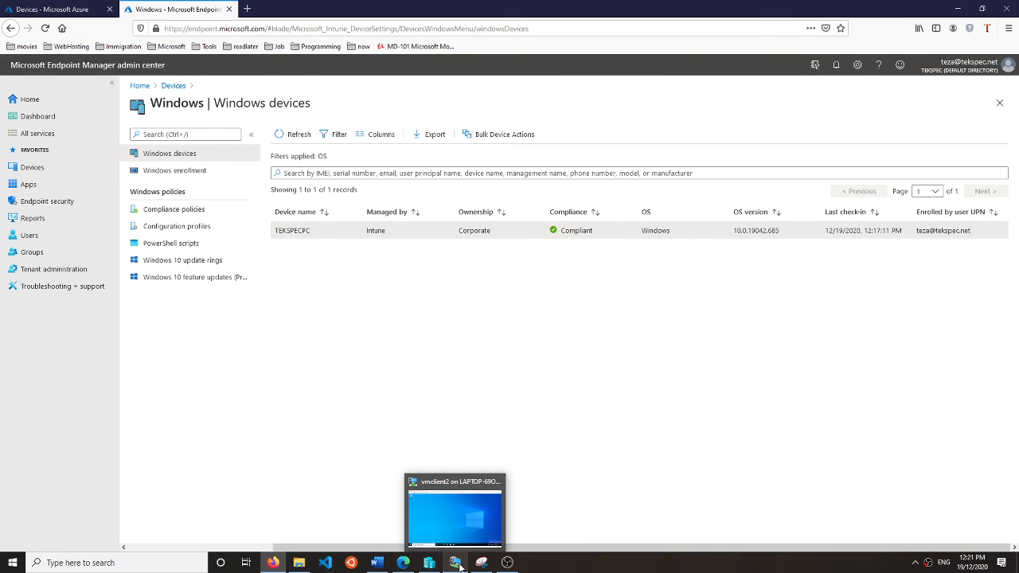
left_click(503, 569)
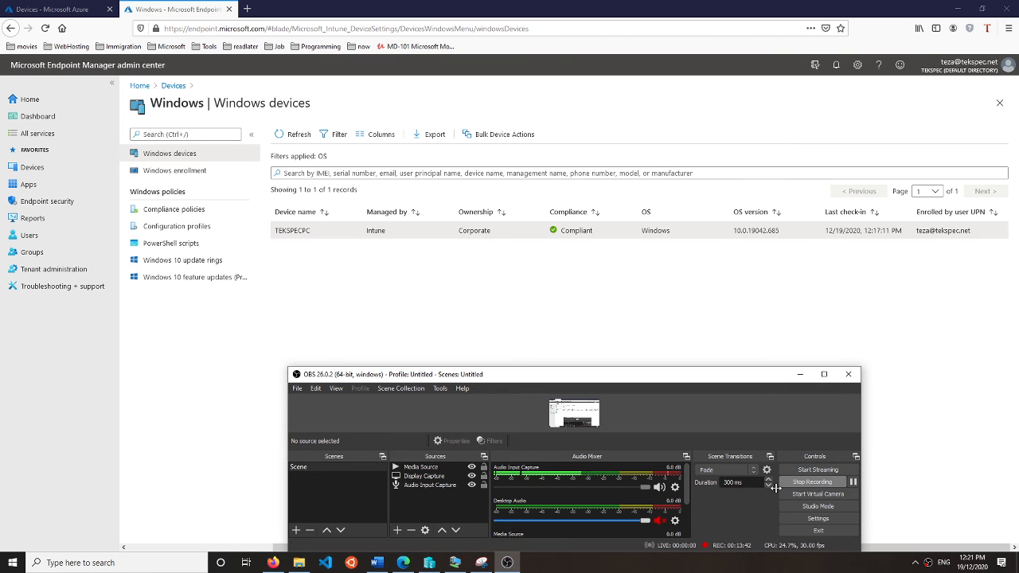